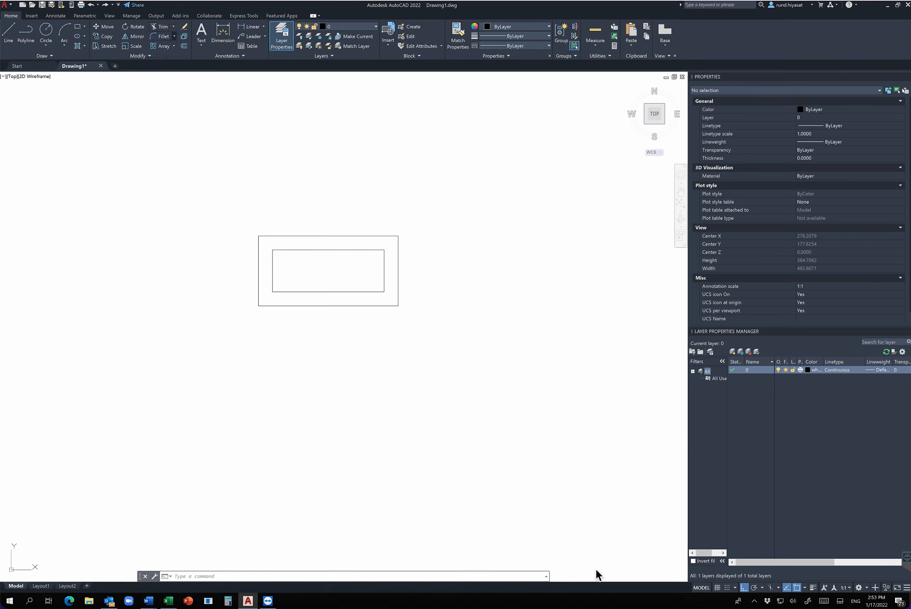
click(174, 36)
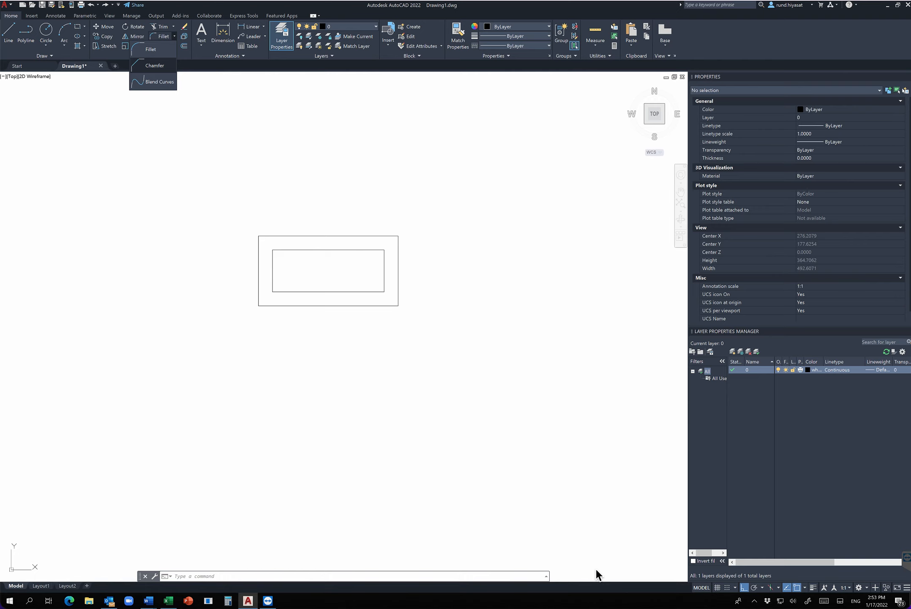
click(174, 37)
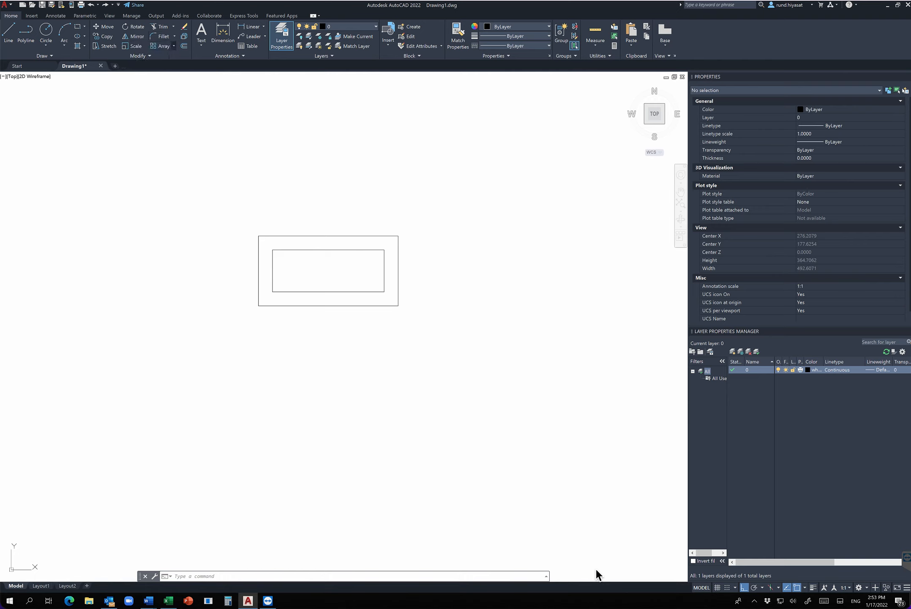
click(174, 45)
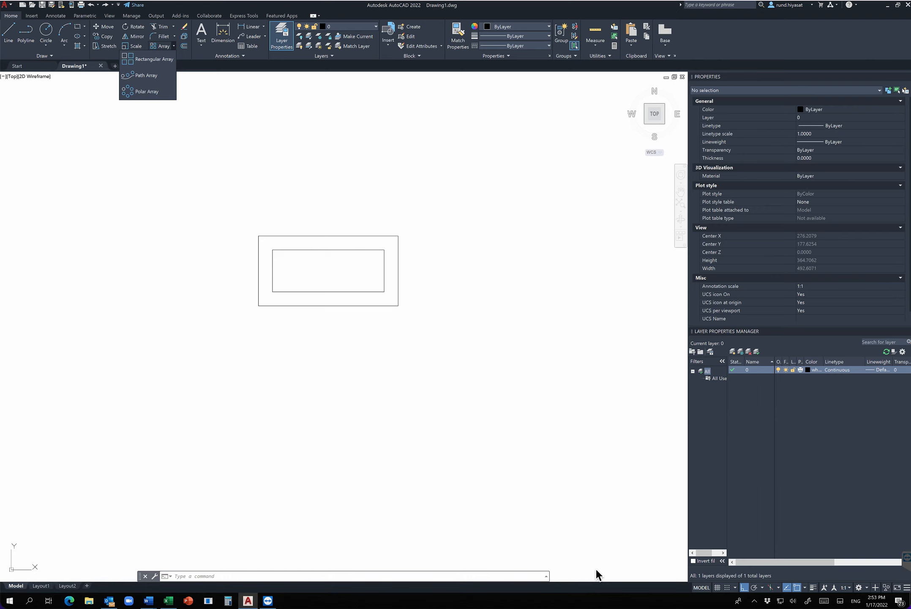
click(173, 45)
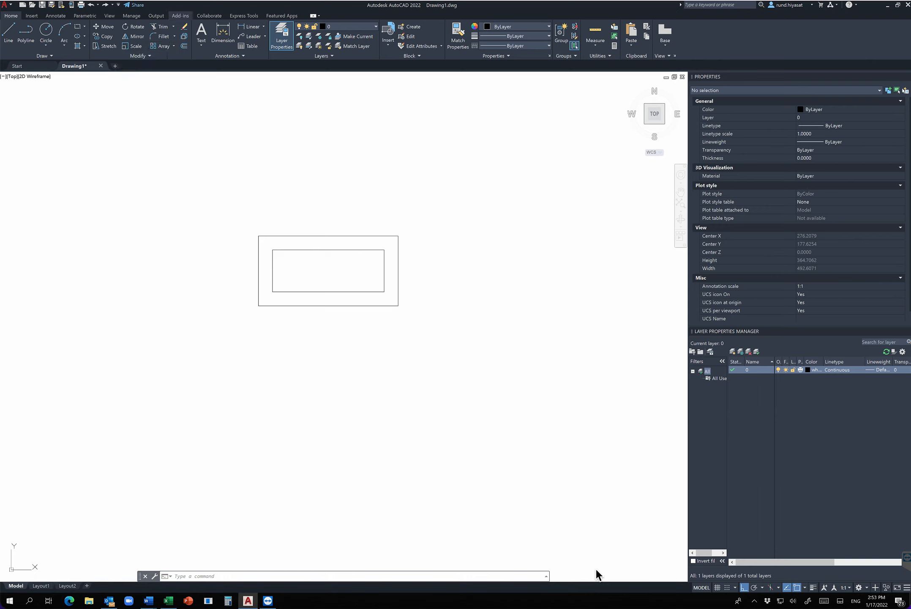
click(139, 56)
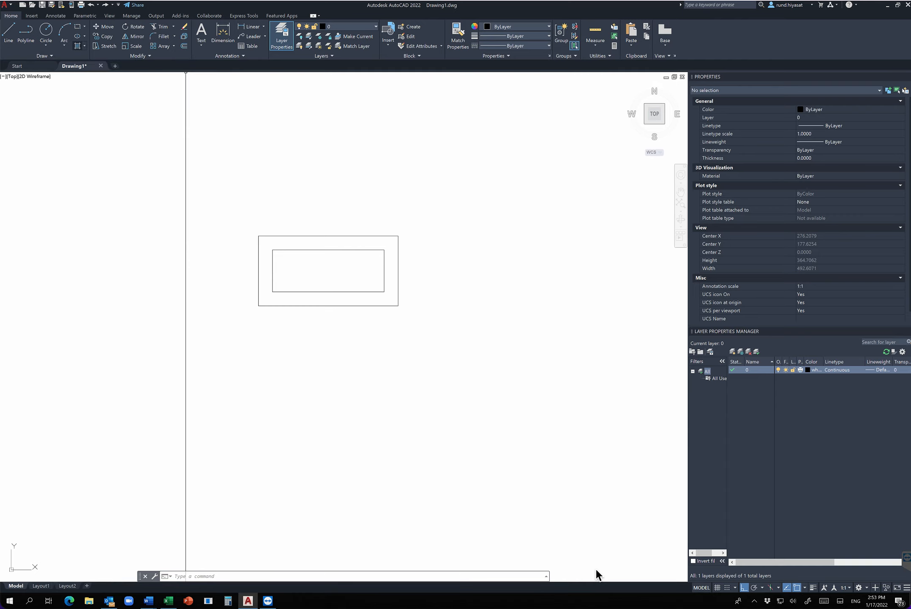
Draw a circle centred on the midpoint of the outer rectangle's right edge, with its radius reaching that rectangle's upper-right corner.
scroll(398, 262, down, 2)
middle_drag(397, 262, 253, 272)
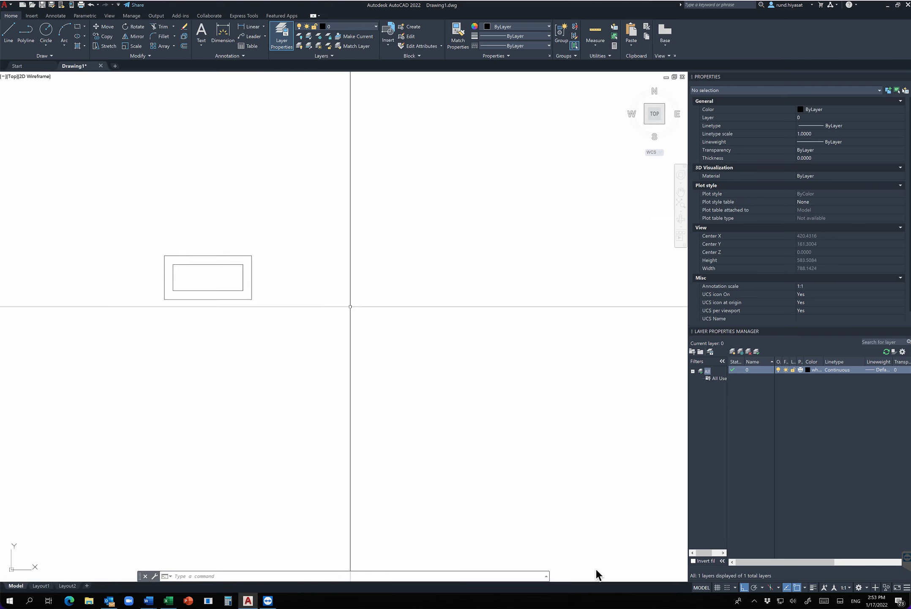
key(Escape)
text(c)
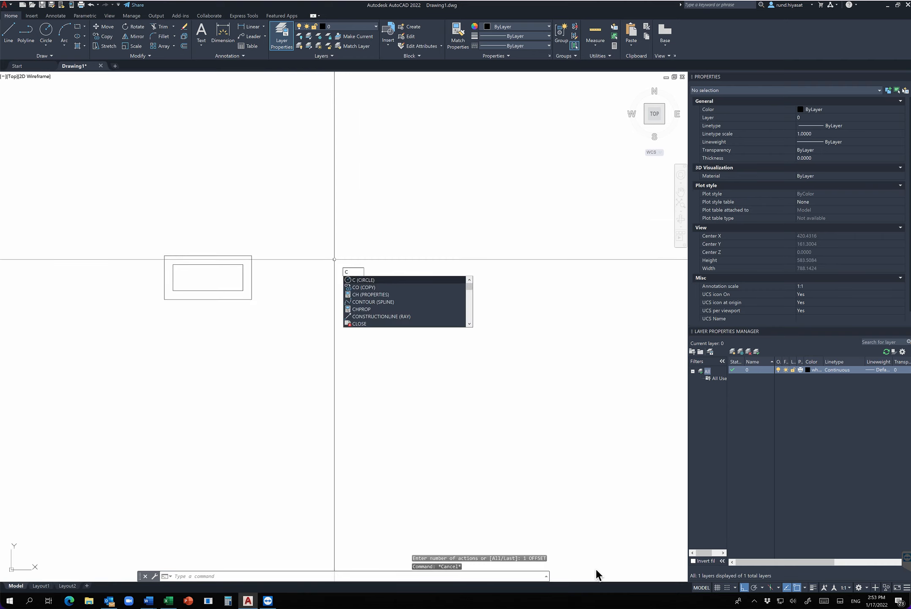
key(Return)
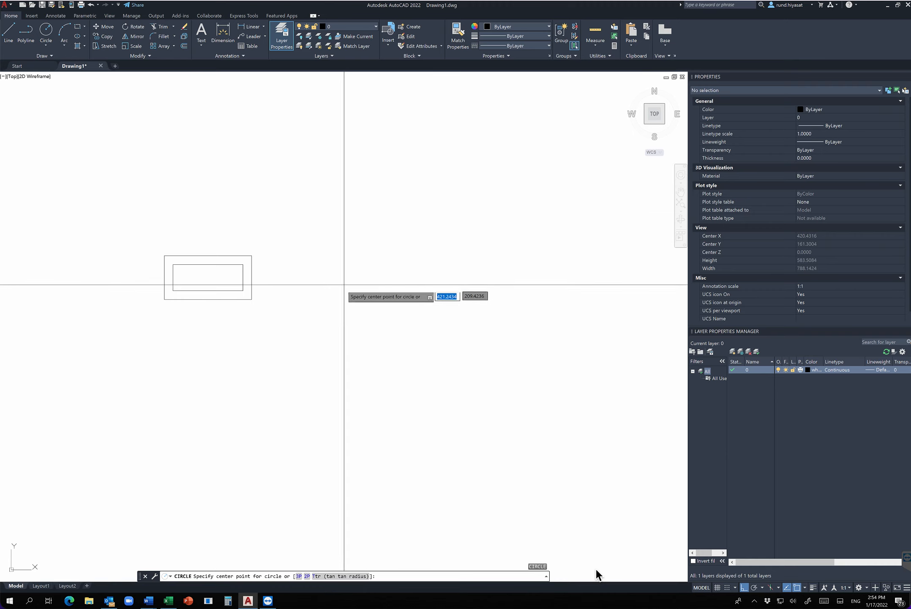
click(252, 277)
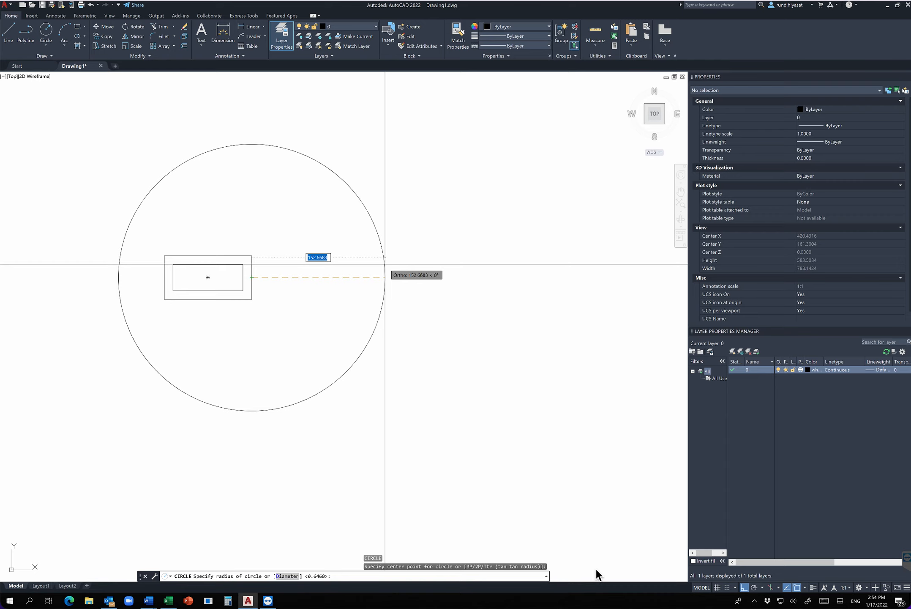
click(252, 256)
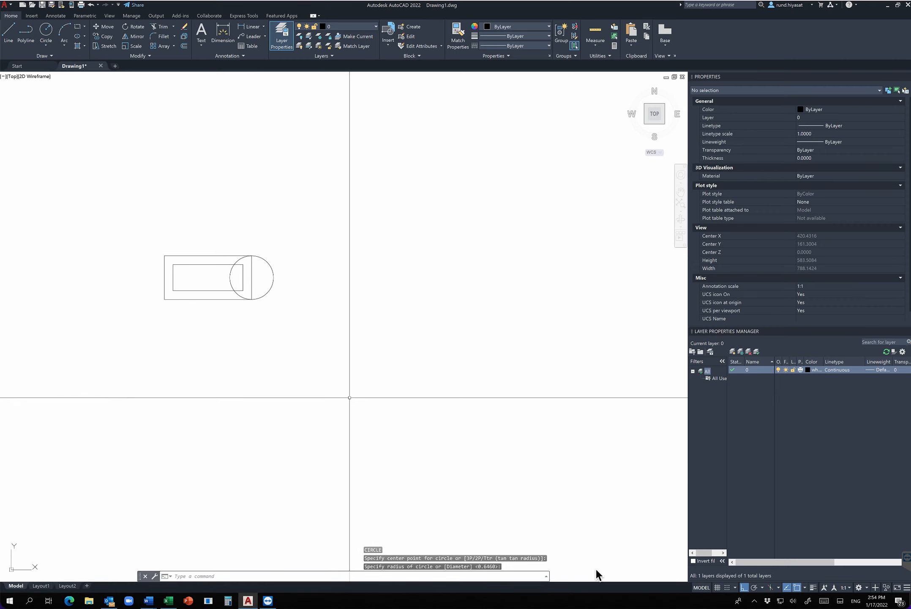
Draw a second circle of radius 25 centred on the midpoint of the outer rectangle's left edge.
key(Return)
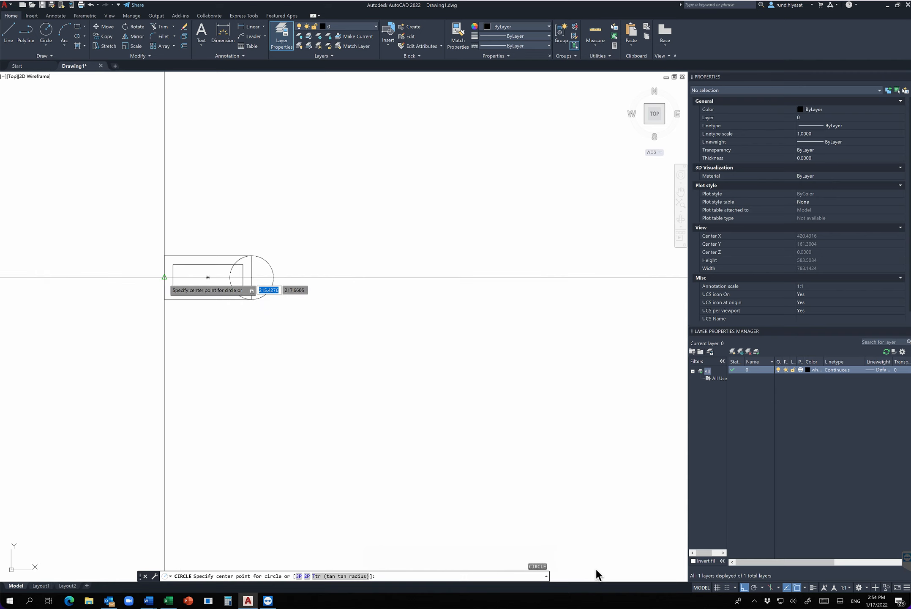
click(164, 277)
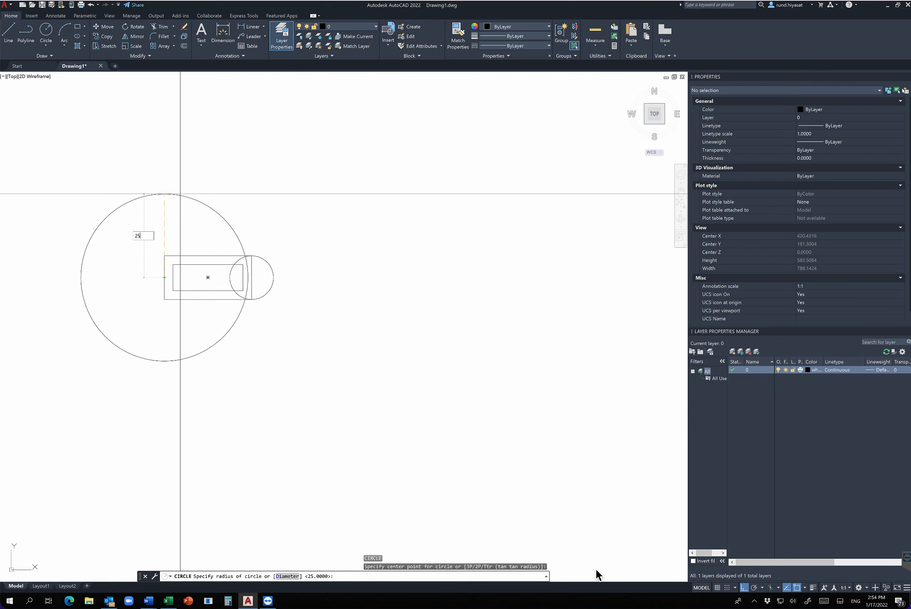
key(Return)
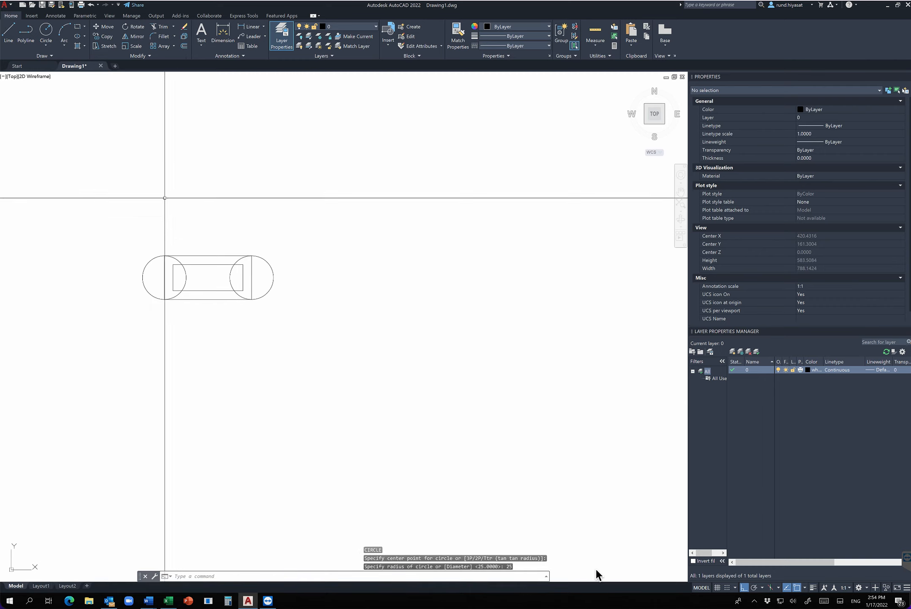
key(Escape)
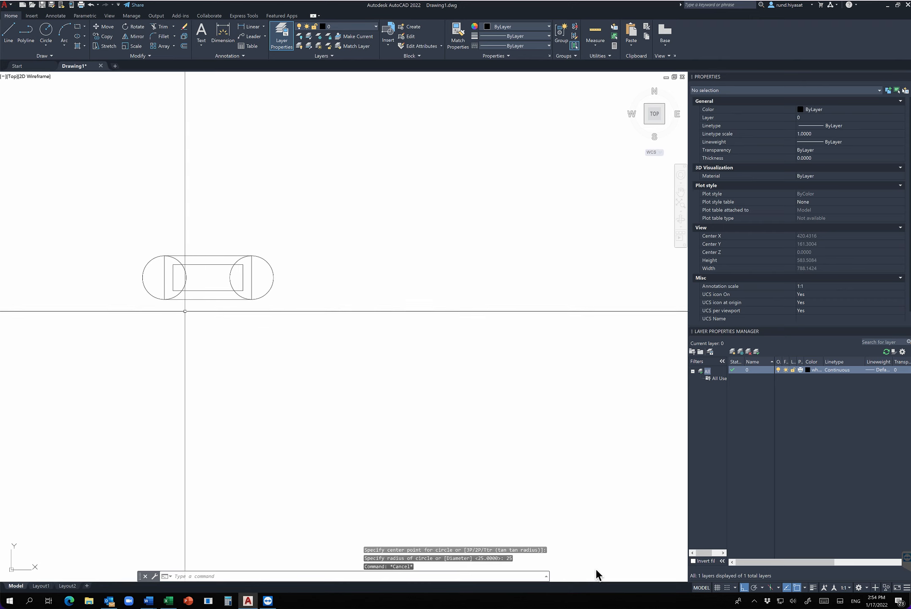
Erase both circles at the ends of the outer rectangle, keeping the two rectangles.
scroll(177, 292, up, 4)
middle_drag(148, 272, 214, 322)
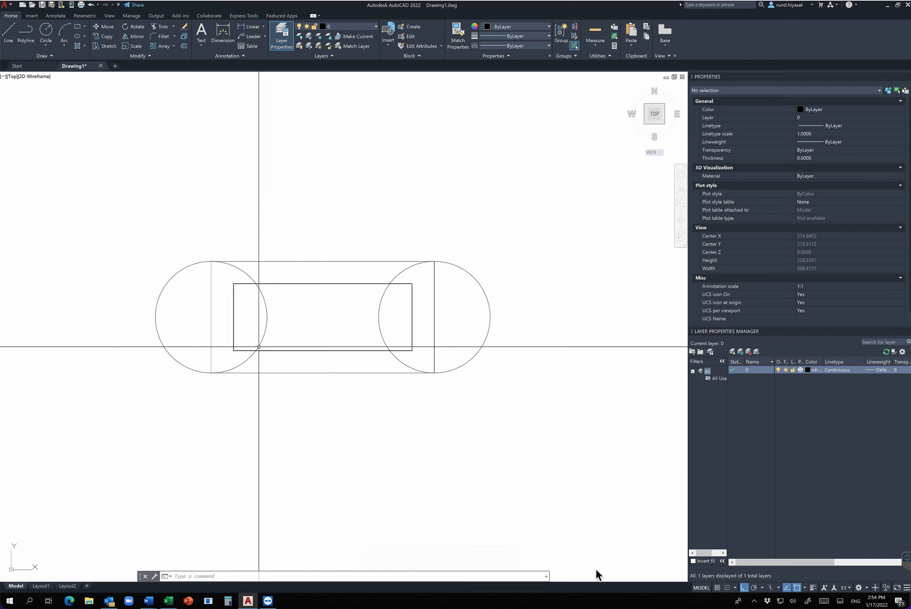
text(e)
click(185, 303)
click(103, 368)
key(space)
key(space)
key(space)
click(495, 277)
click(480, 330)
key(space)
right_click(317, 282)
key(Escape)
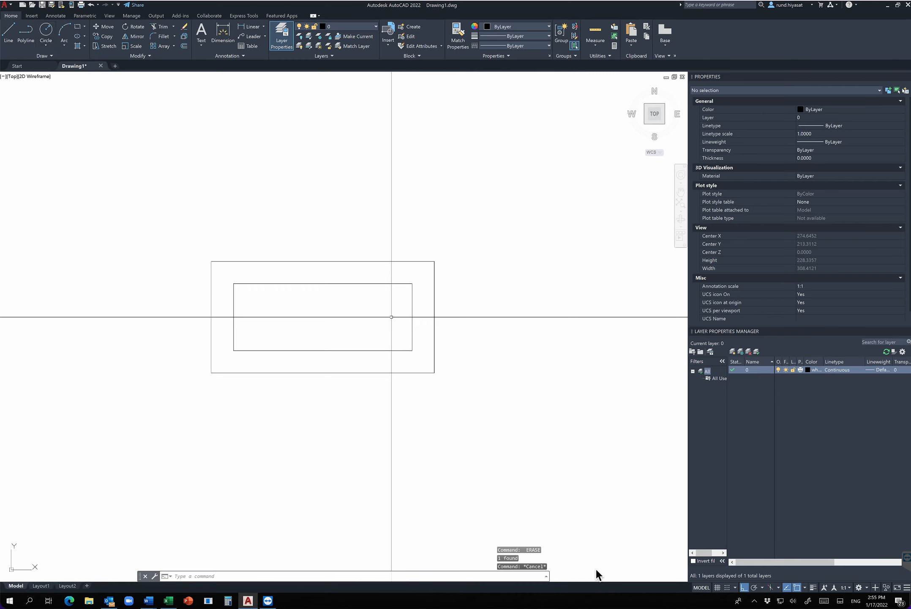
Draw a three-point arc from the outer rectangle's lower-left corner through the inner rectangle's upper-left corner, ending on the inner top edge.
text(ARC)
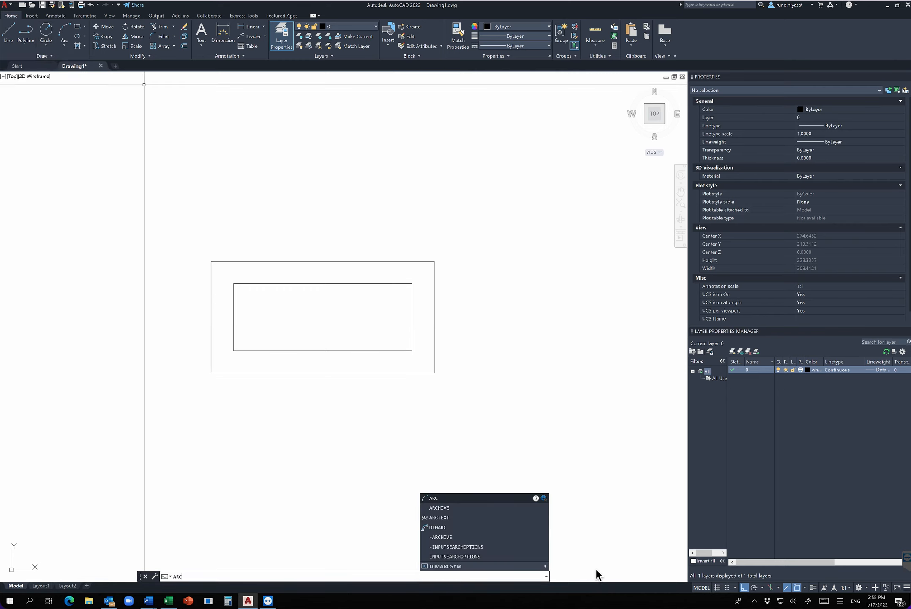
key(Return)
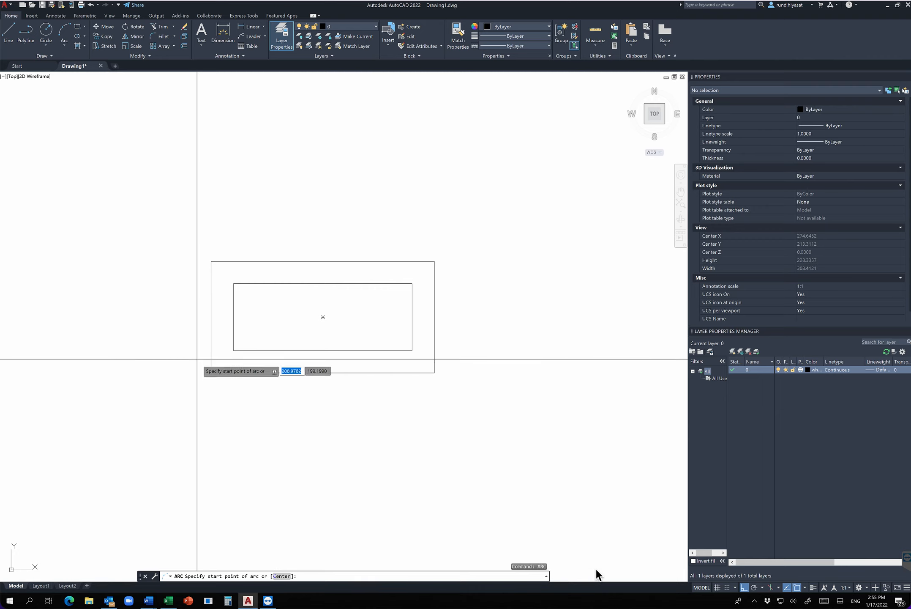
click(211, 372)
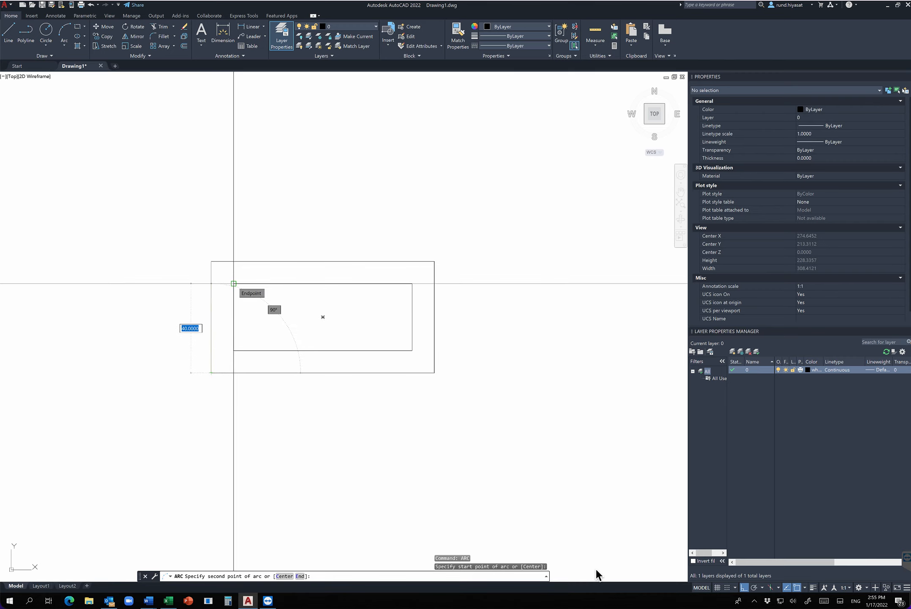
click(234, 283)
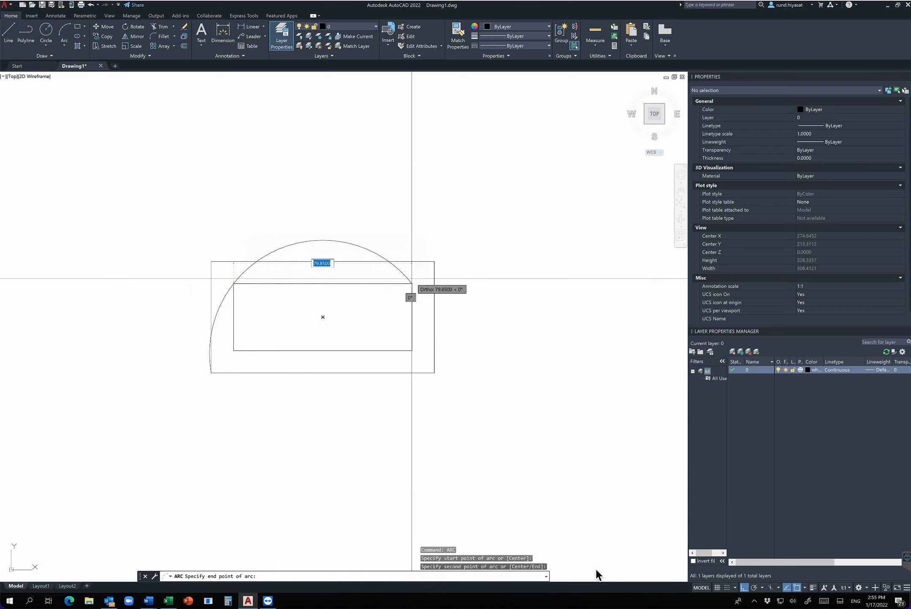
click(367, 284)
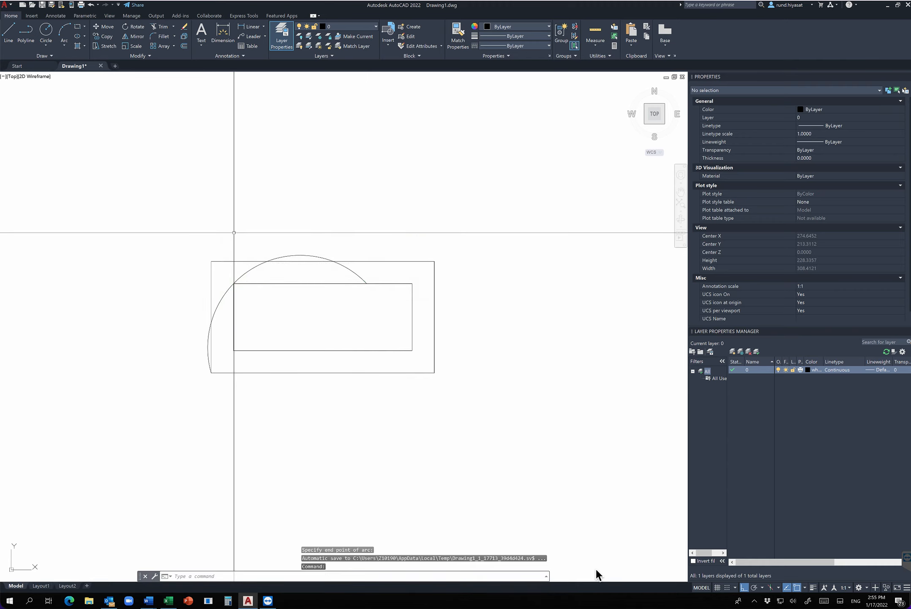
key(Escape)
key(Escape)
Draw a centre-based arc about the rectangles' common centre, from the outer rectangle's upper-right corner to its upper-left corner.
text(a)
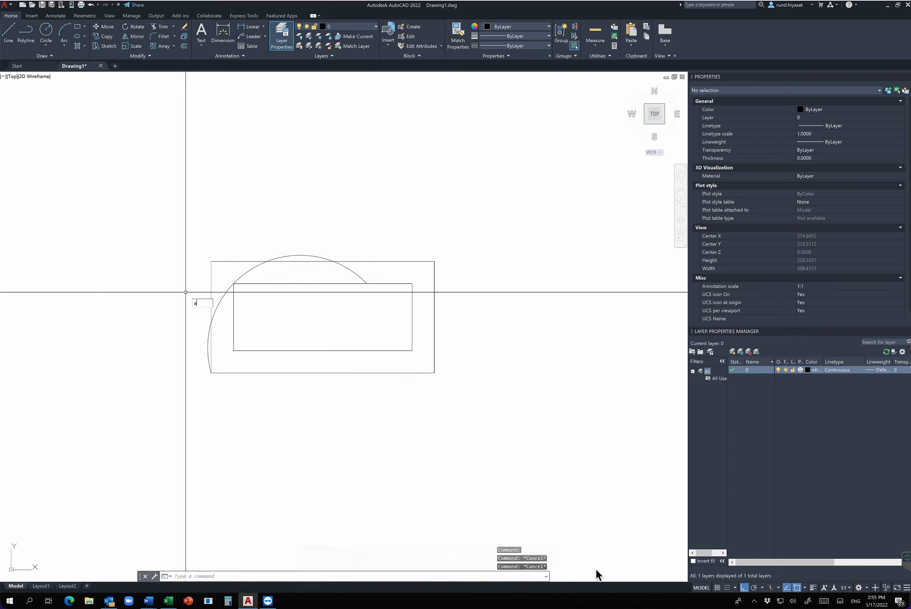
text(rc)
key(Return)
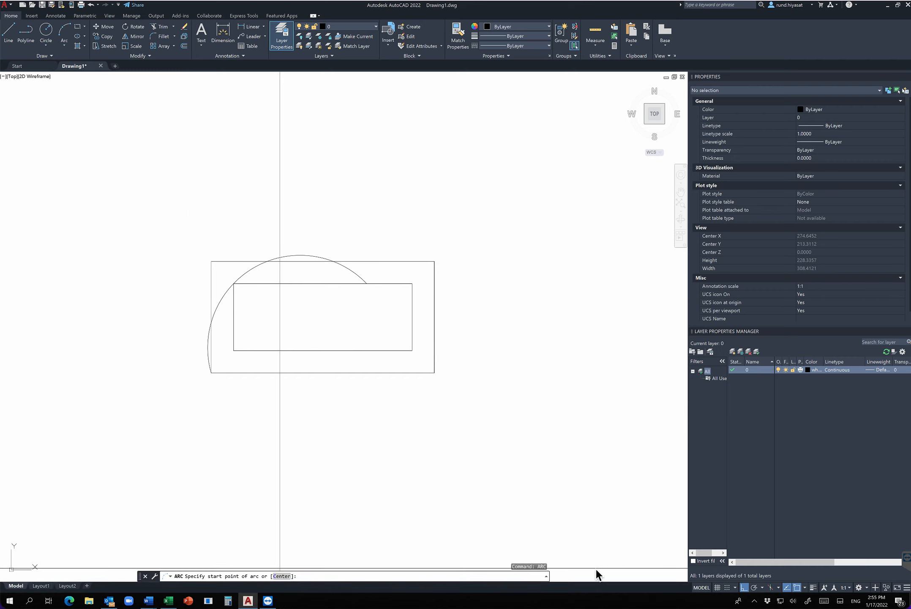
text(c)
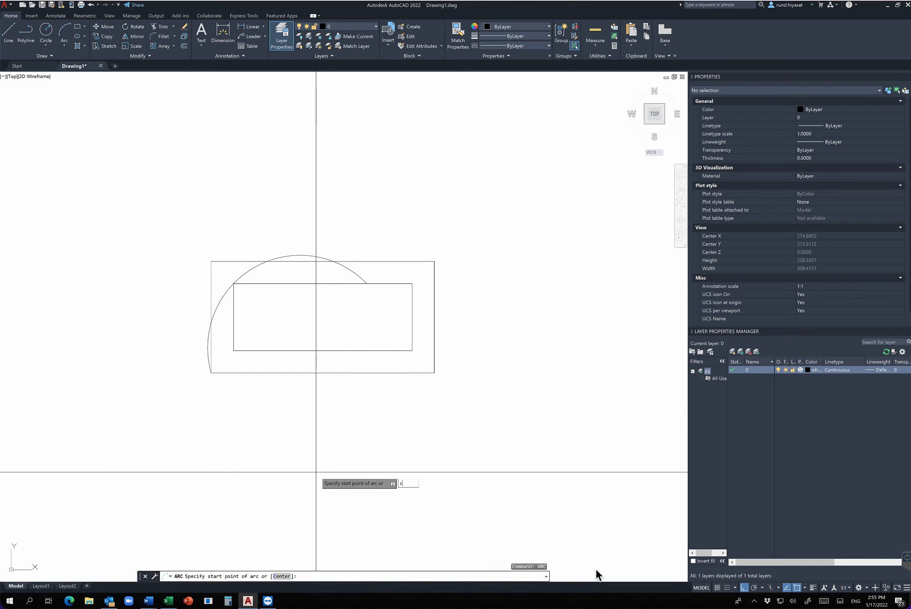
key(Return)
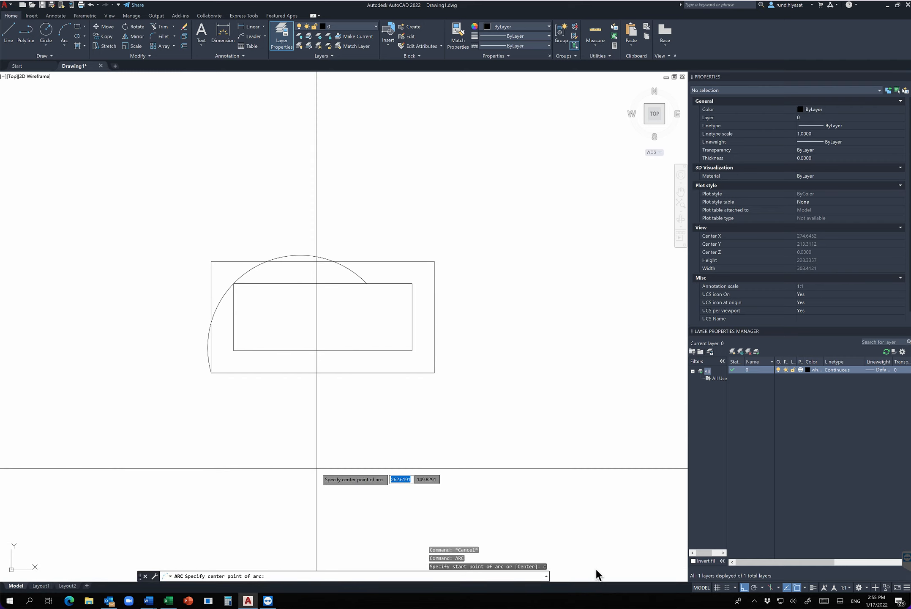
click(323, 317)
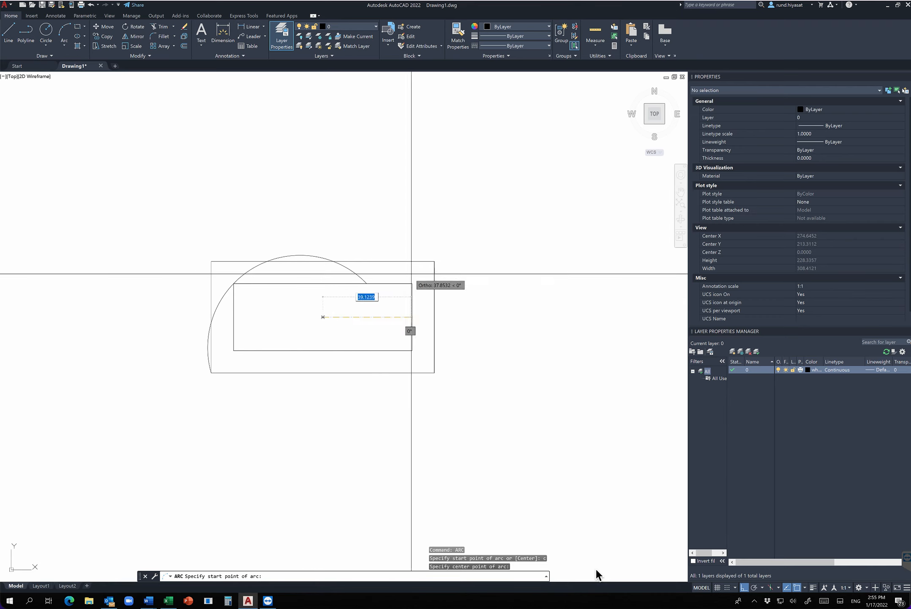
click(434, 261)
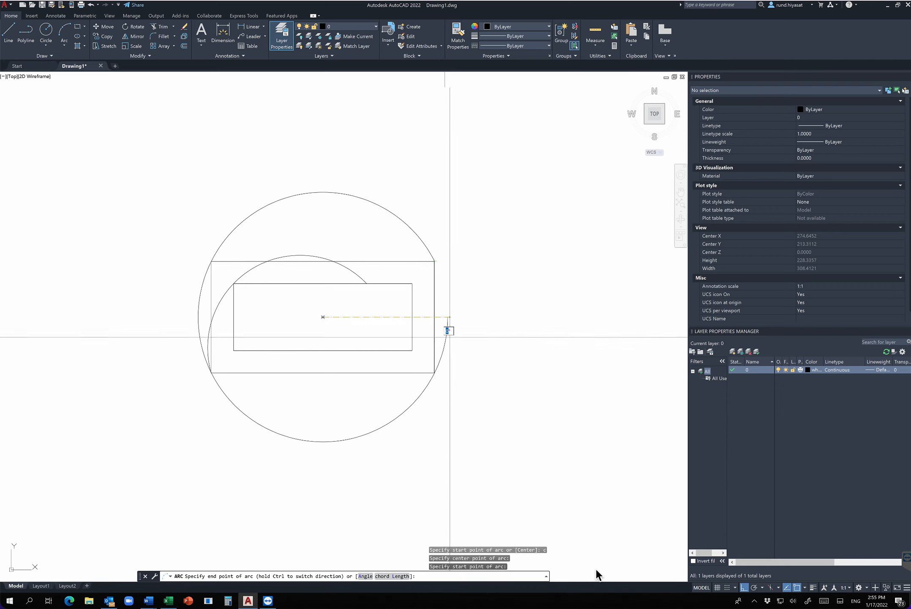
click(212, 261)
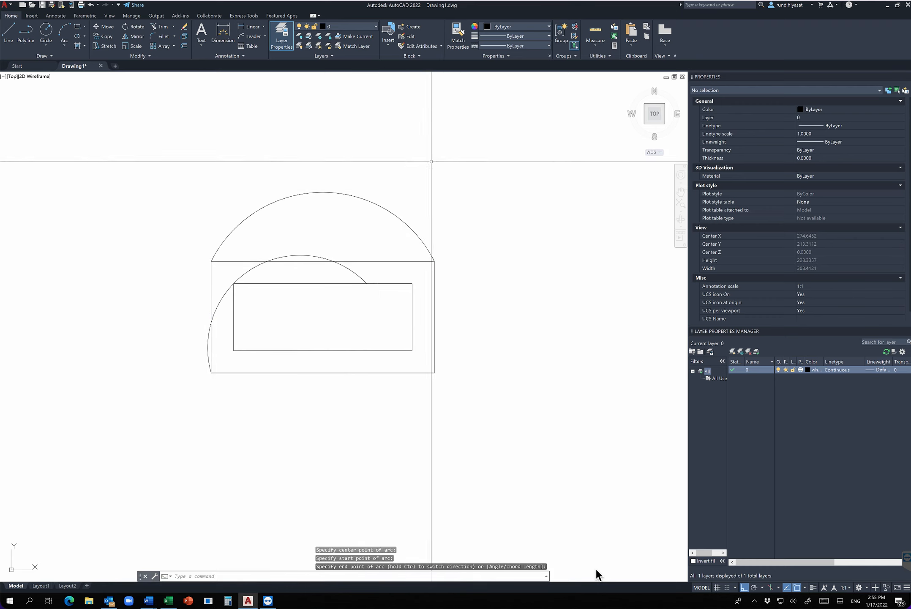
text(E)
key(Return)
click(425, 137)
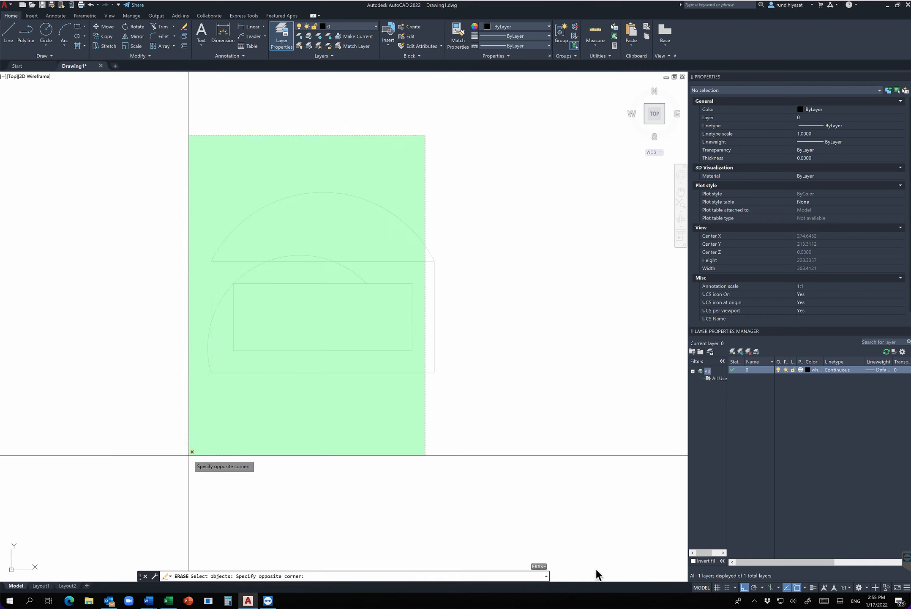
click(189, 452)
key(Escape)
key(Escape)
Erase both rectangles and both arcs to clear the drawing.
text(E)
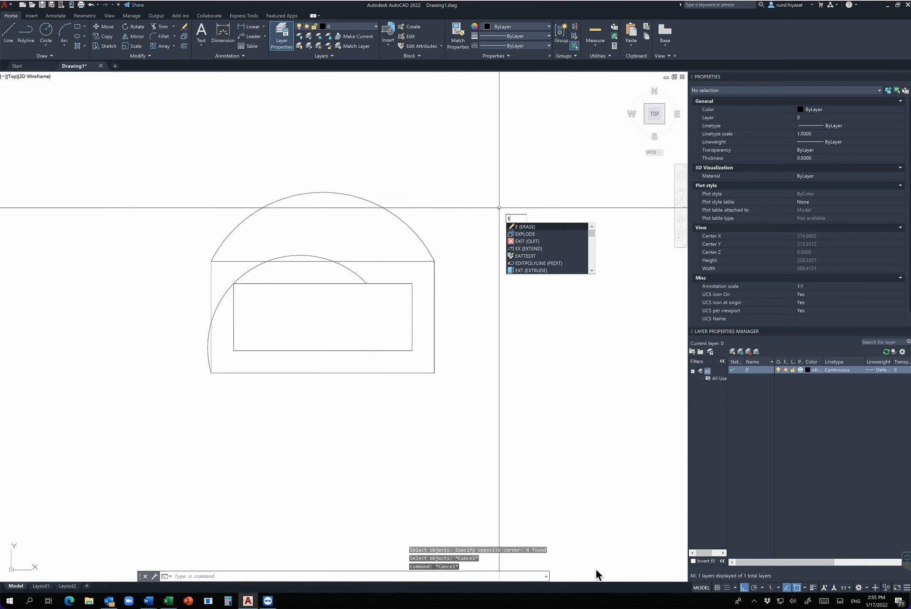
key(Return)
click(505, 177)
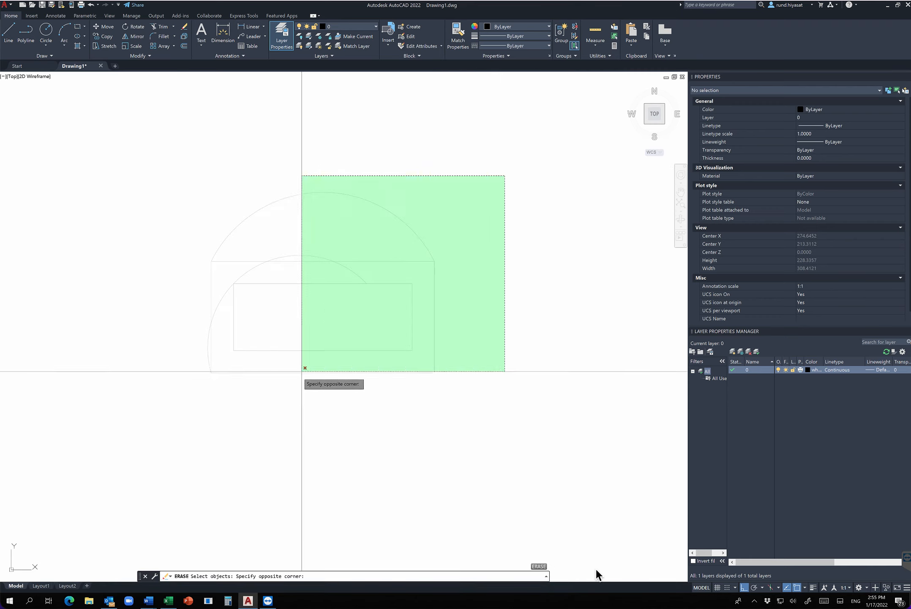
click(70, 404)
key(Return)
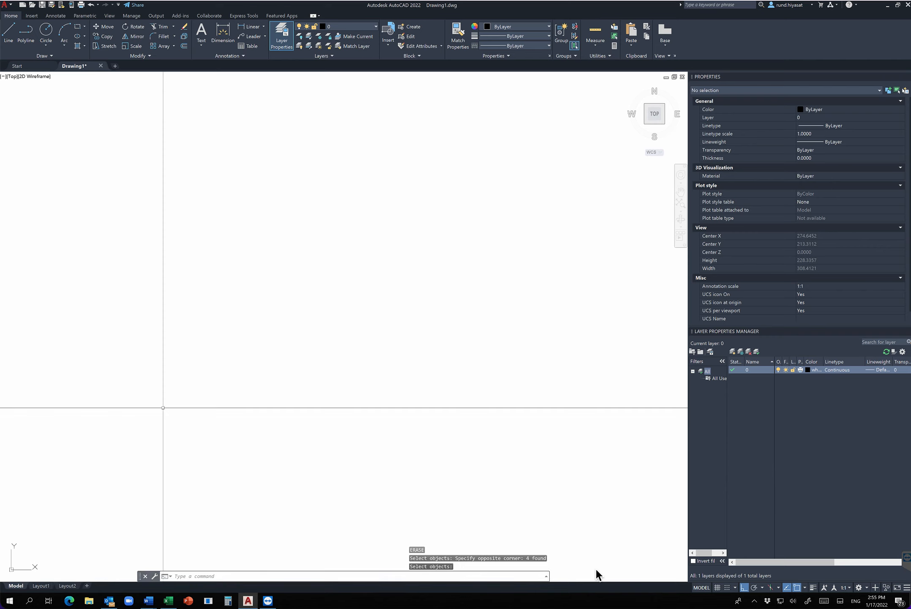
Draw a rectangle using the Dimensions option with length 15 and width 5, placing it below and to the right of its first corner.
text(rec)
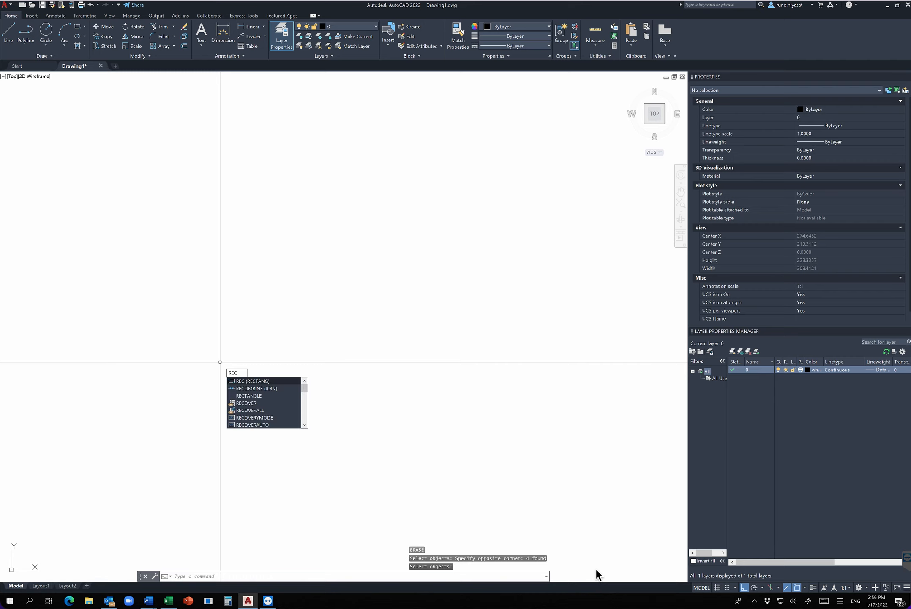
key(Return)
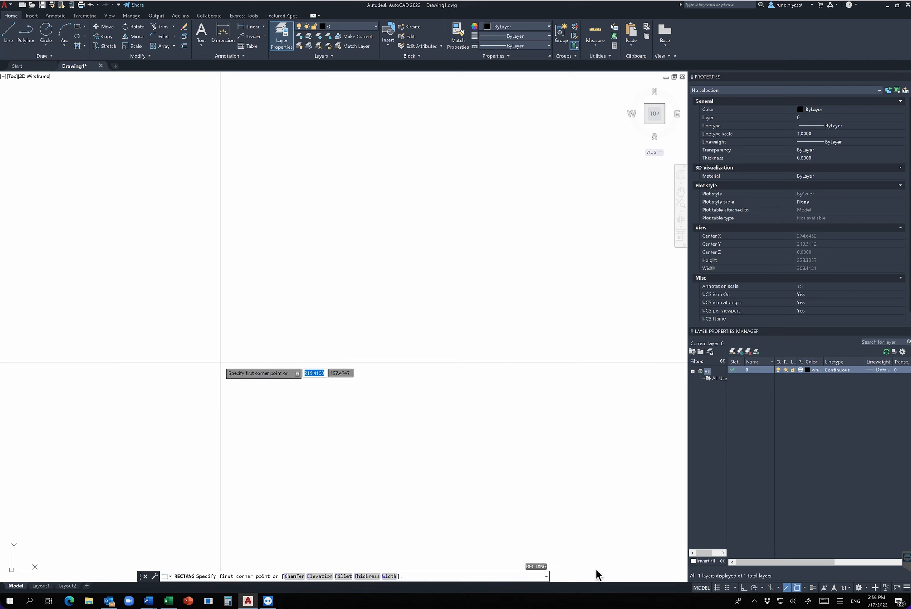
click(221, 374)
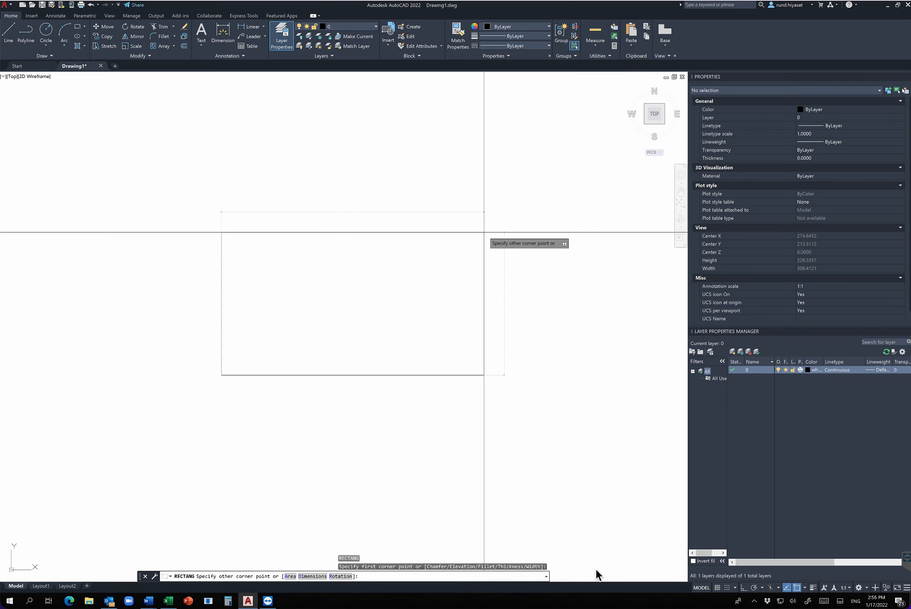
text(d)
key(Return)
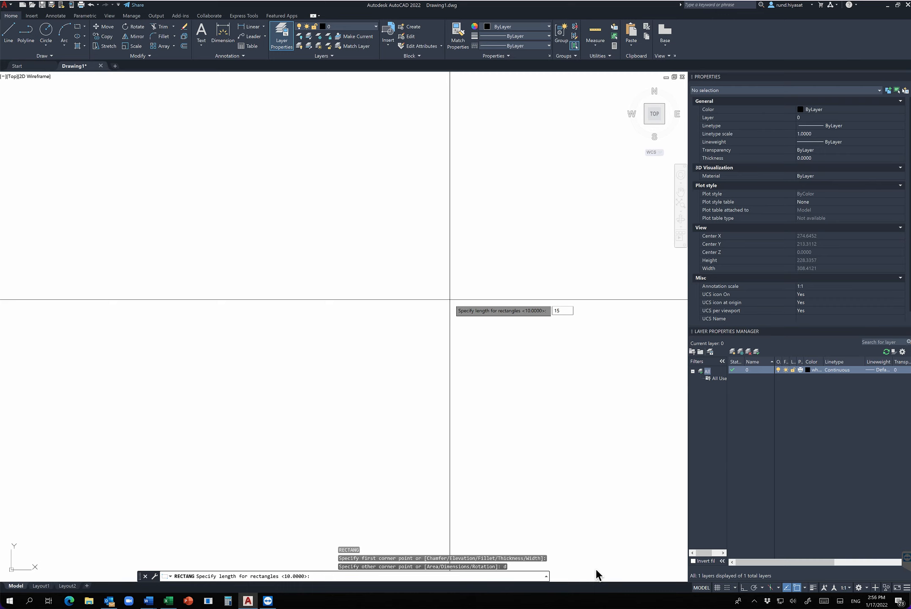
text(15)
key(Return)
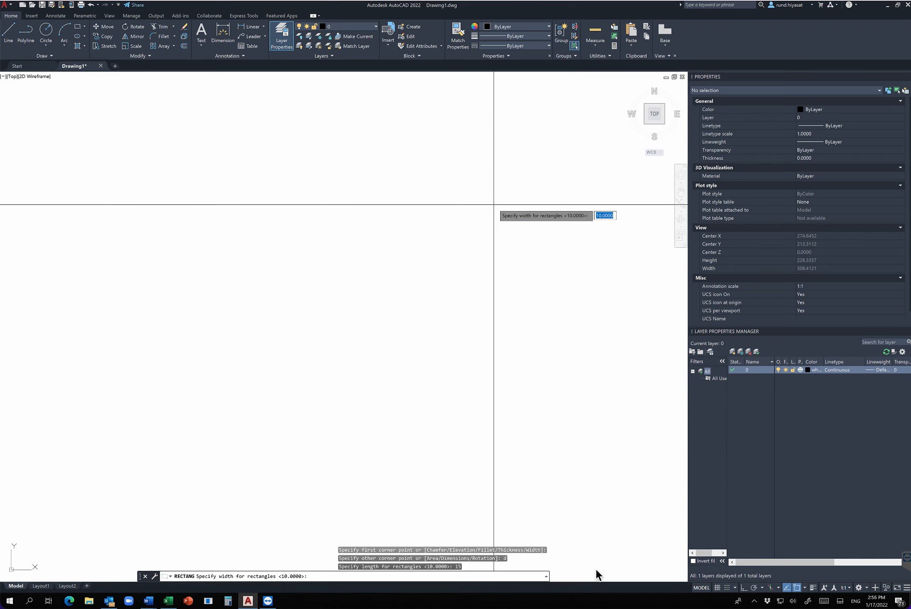
text(5)
key(Return)
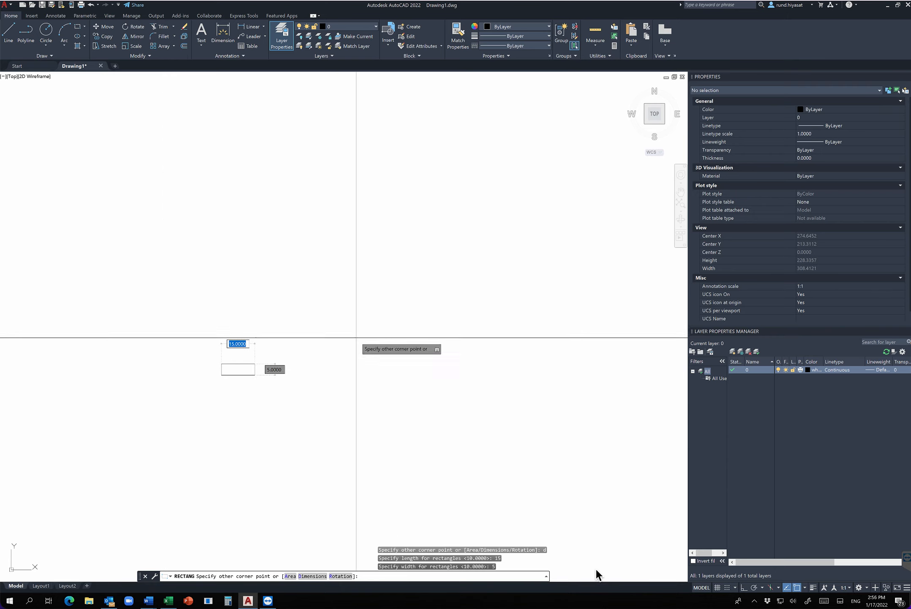
click(289, 424)
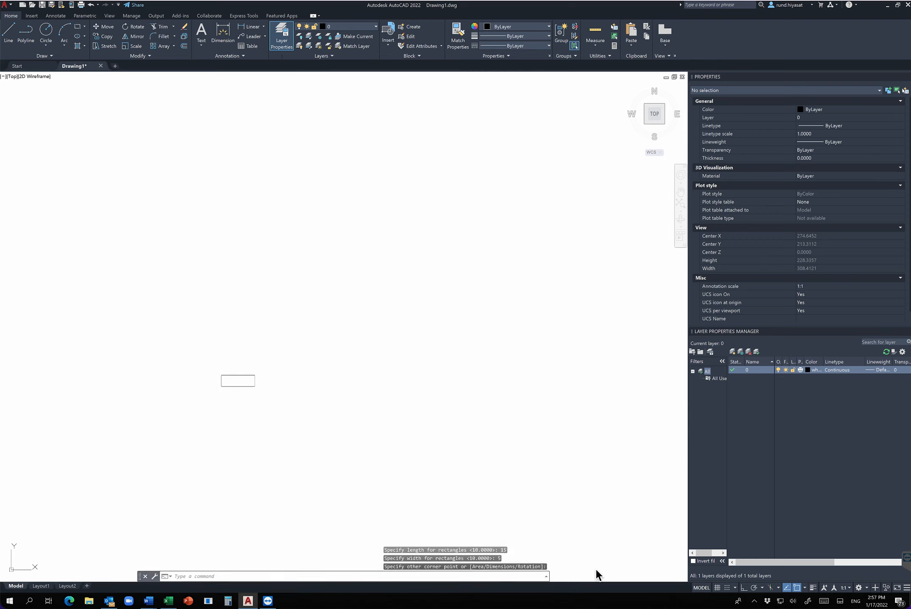
Draw a six-sided polygon centred on the rectangle's geometric centre, inscribed in a circle of radius 10.
scroll(229, 355, up, 3)
scroll(233, 379, up, 2)
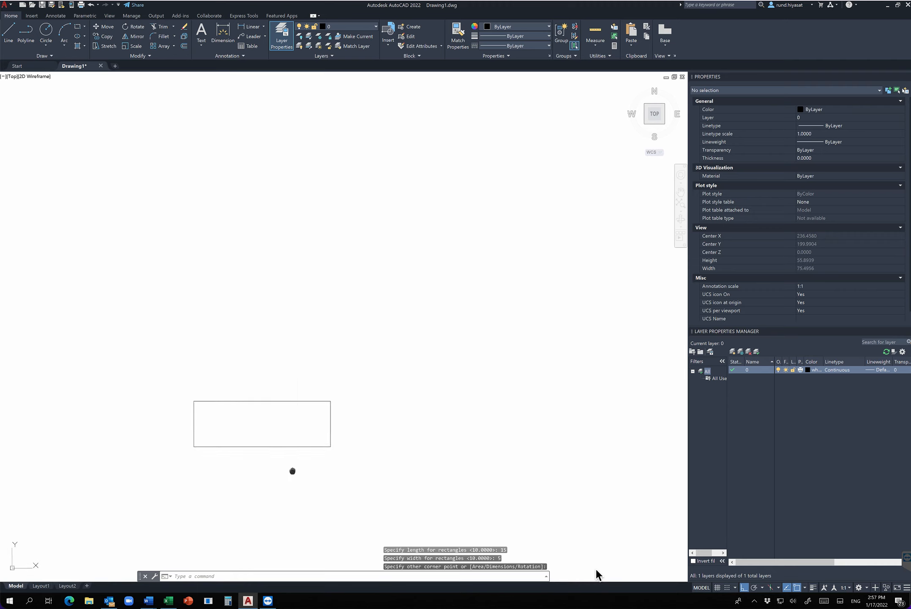
middle_drag(292, 469, 355, 419)
scroll(356, 418, up, 2)
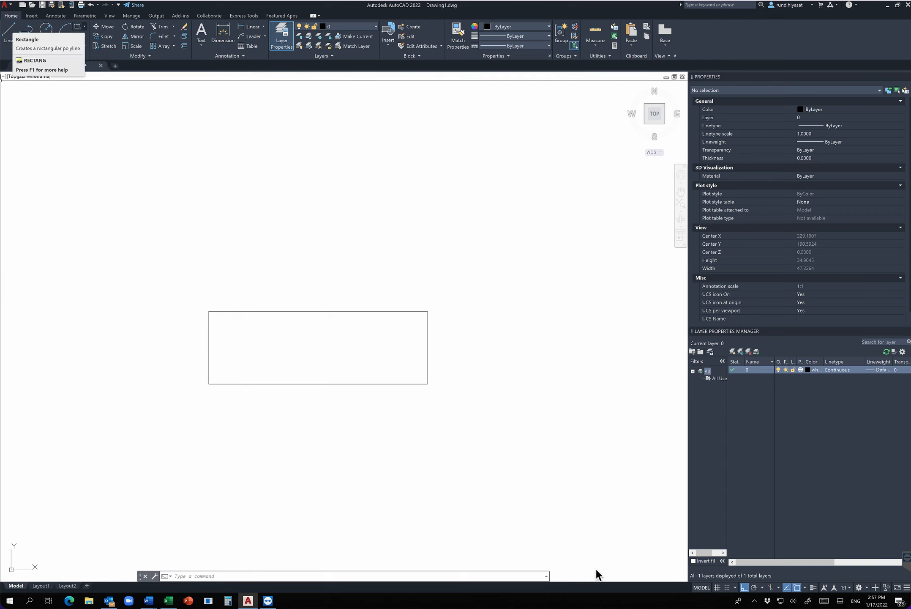
click(85, 27)
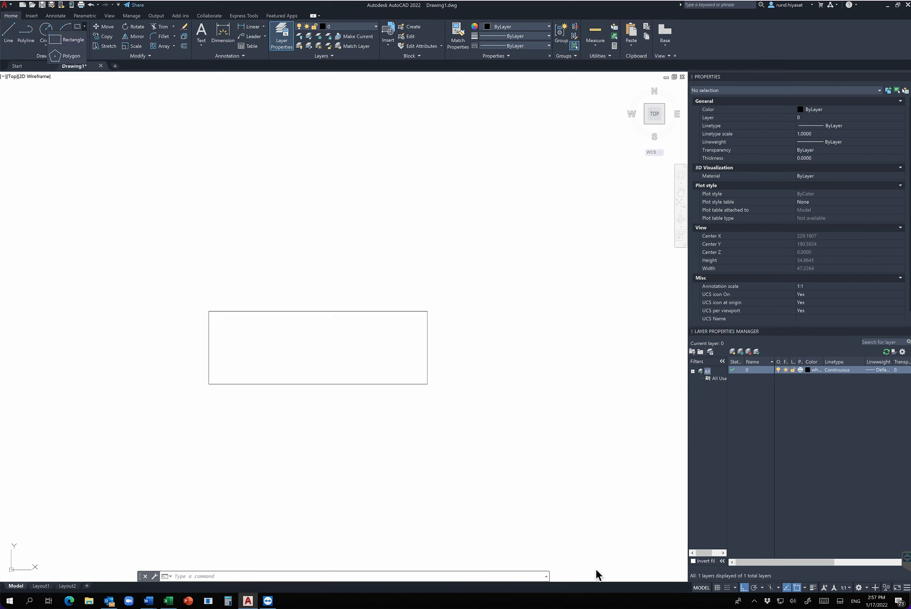
key(Escape)
key(Escape)
text(polygon)
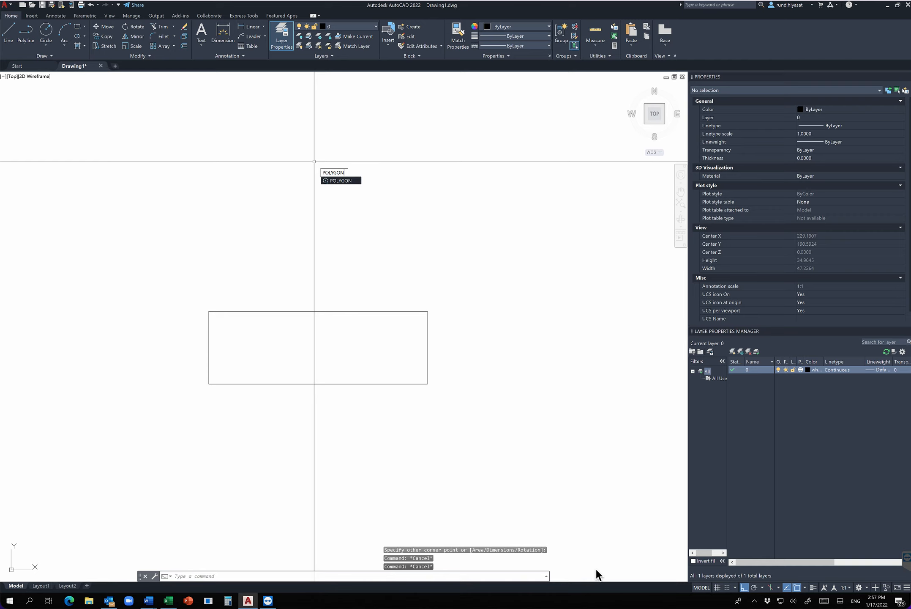
key(Return)
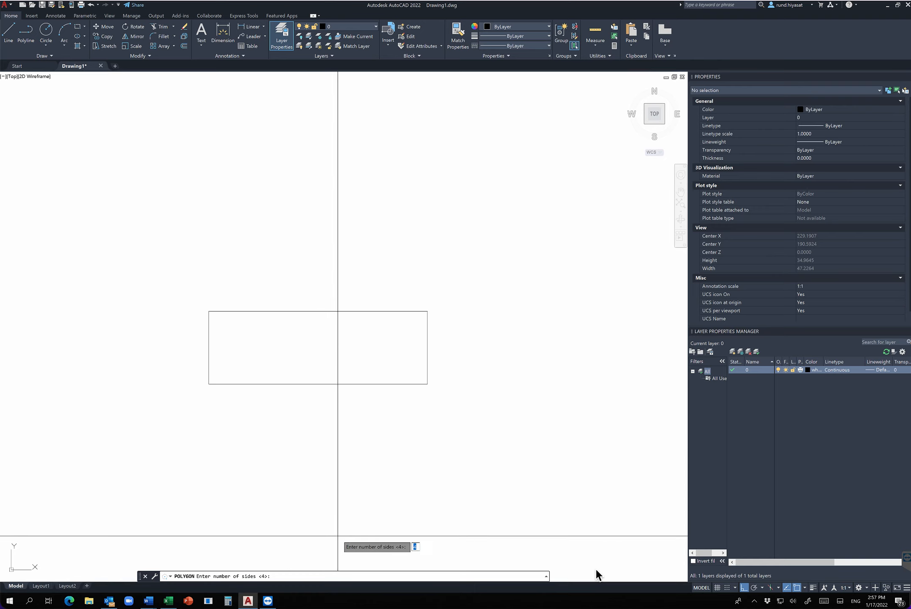
text(6)
key(Return)
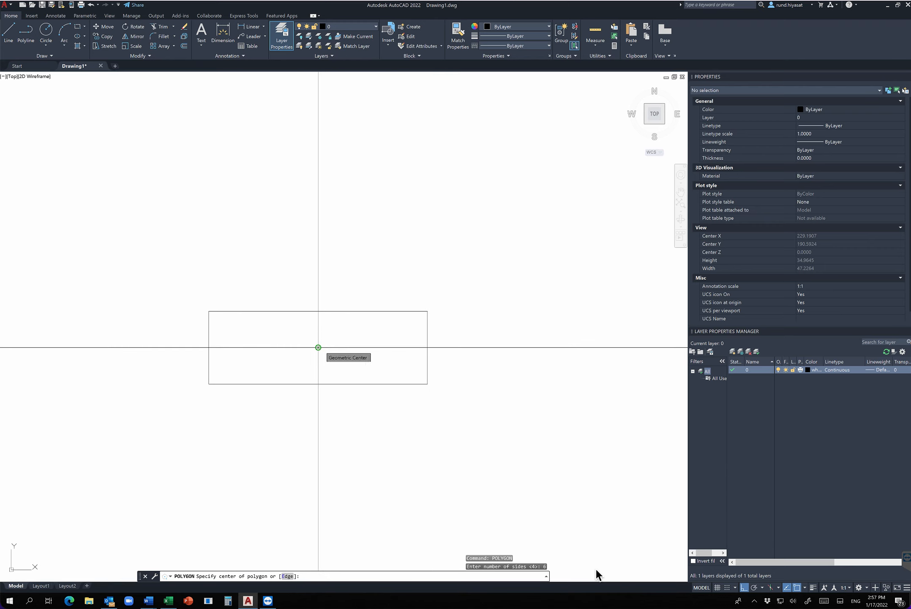
click(318, 347)
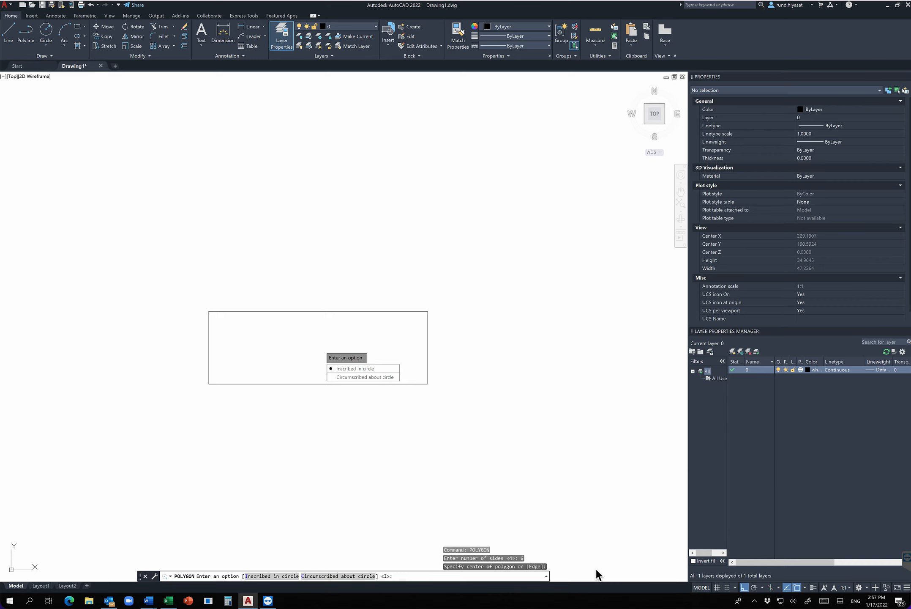
text(i)
key(Return)
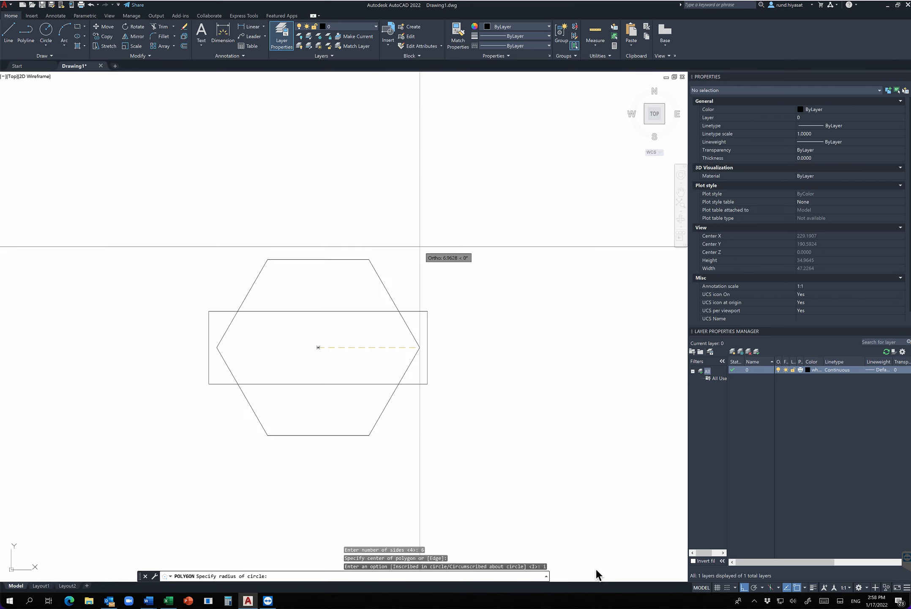
text(10)
key(Return)
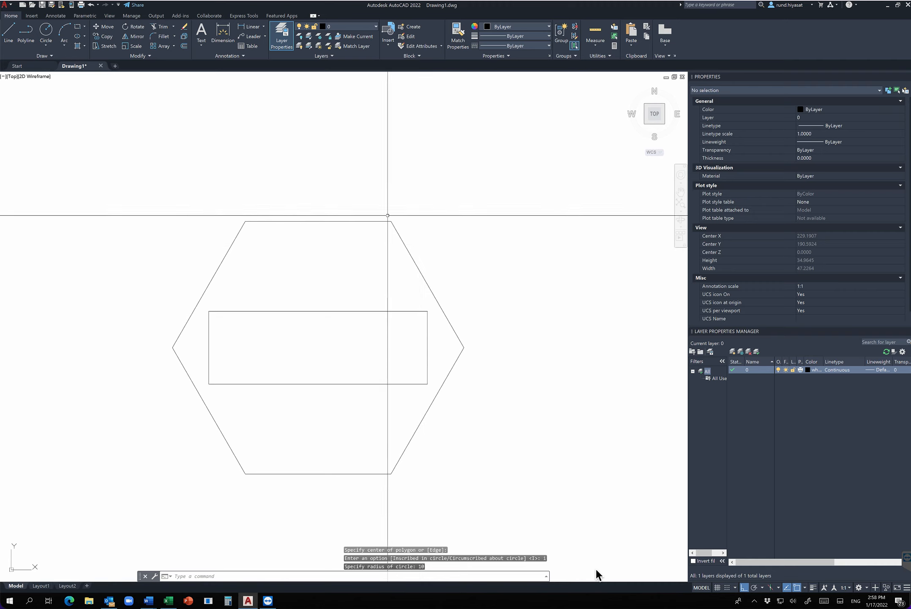
text(c)
key(Return)
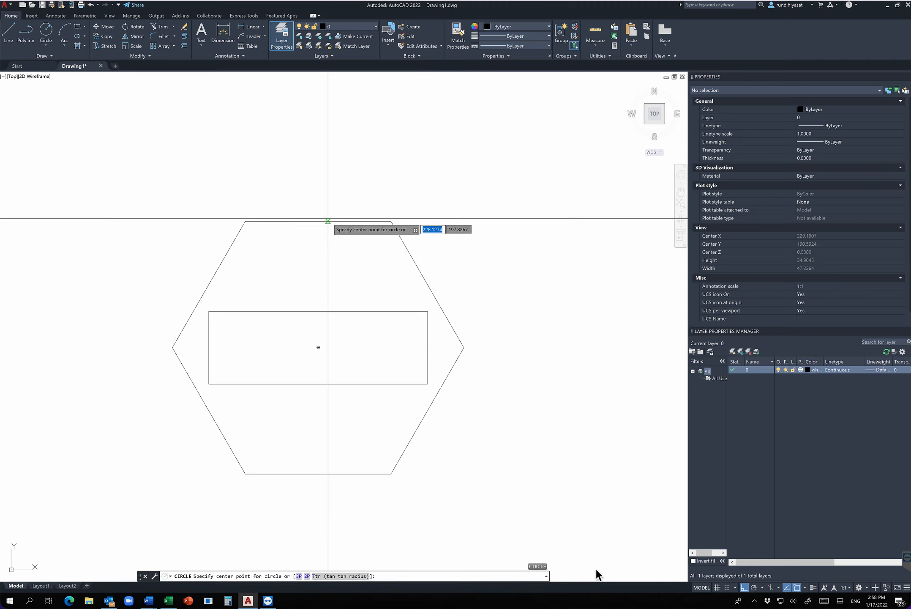
click(316, 348)
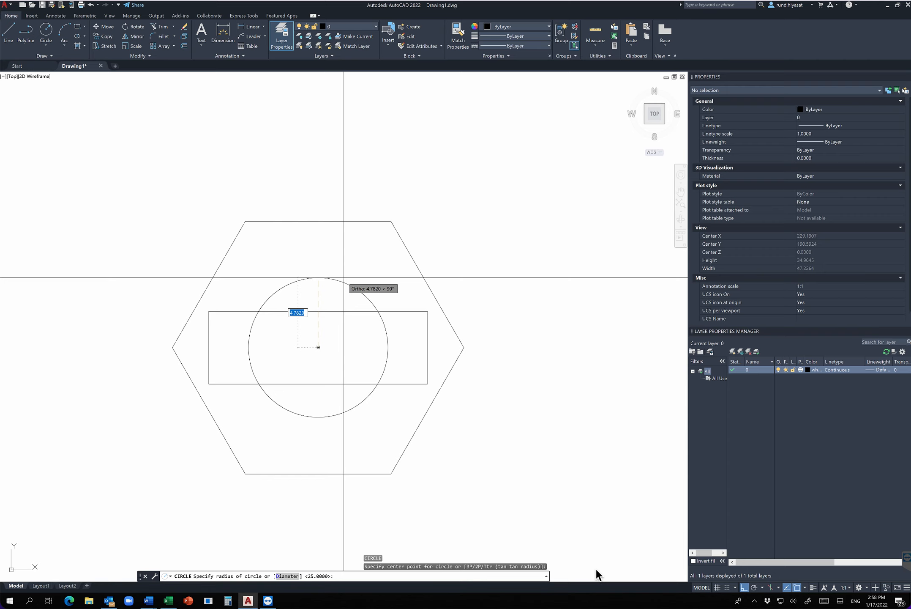
text(5)
key(Return)
key(ctrl+z)
key(Escape)
key(Escape)
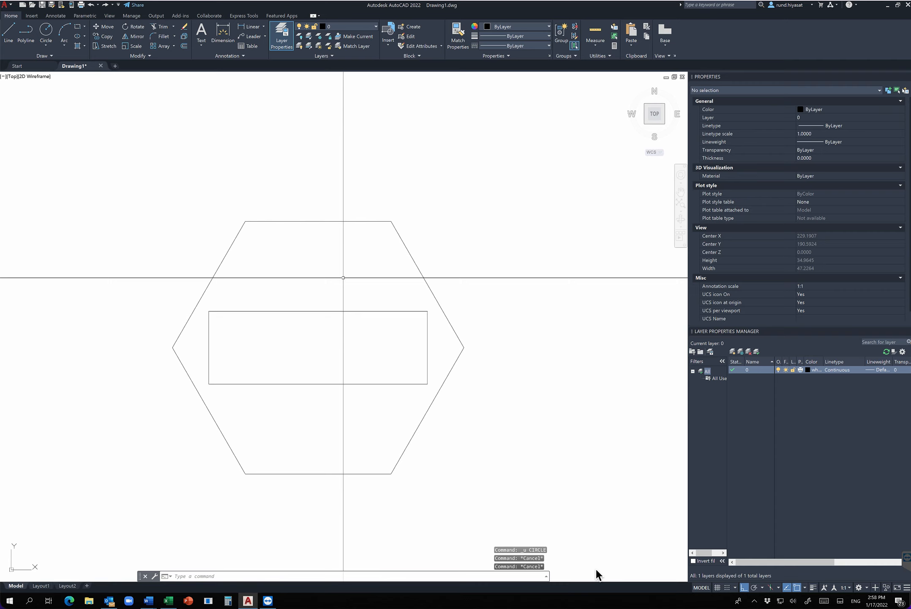
Draw a circle of radius 10 centred on the rectangle's geometric centre.
text(c)
key(Return)
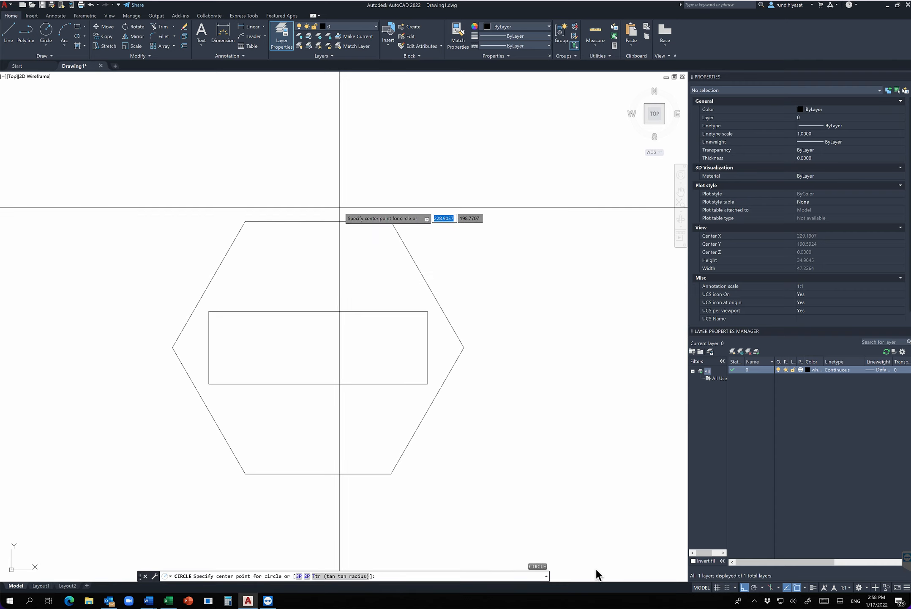
click(318, 347)
text(10)
key(Return)
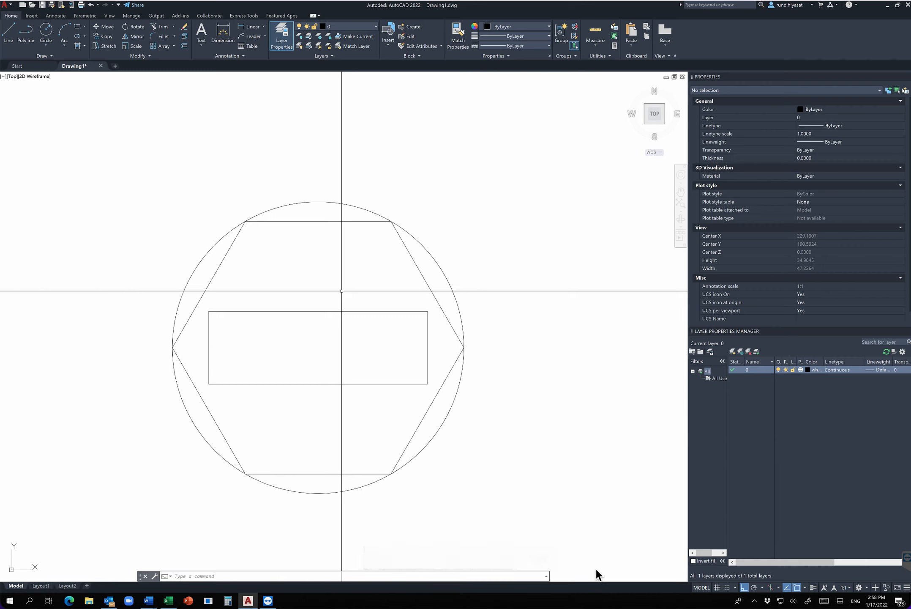
Draw a second six-sided polygon about the same centre, circumscribed about a circle of radius 10.
text(polygon)
key(Return)
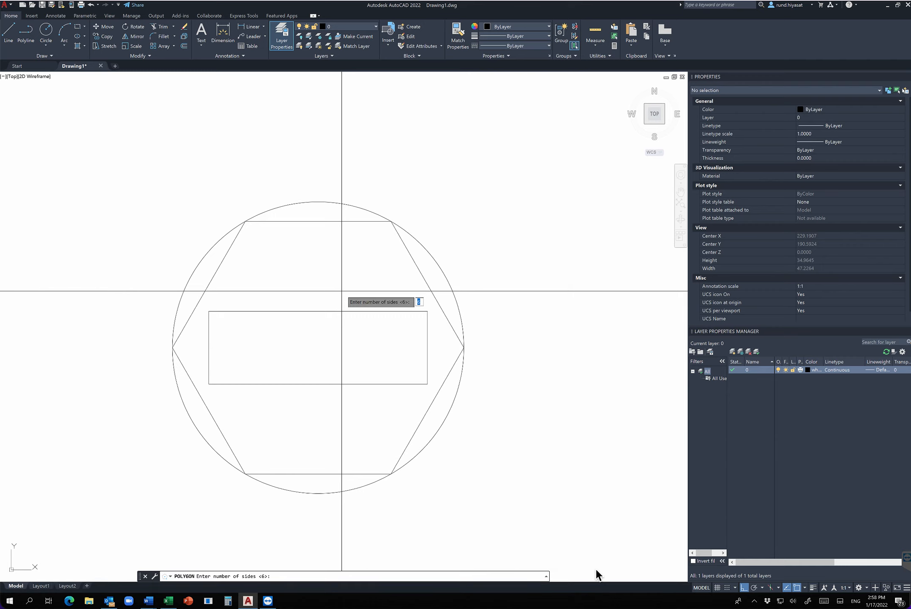
key(Return)
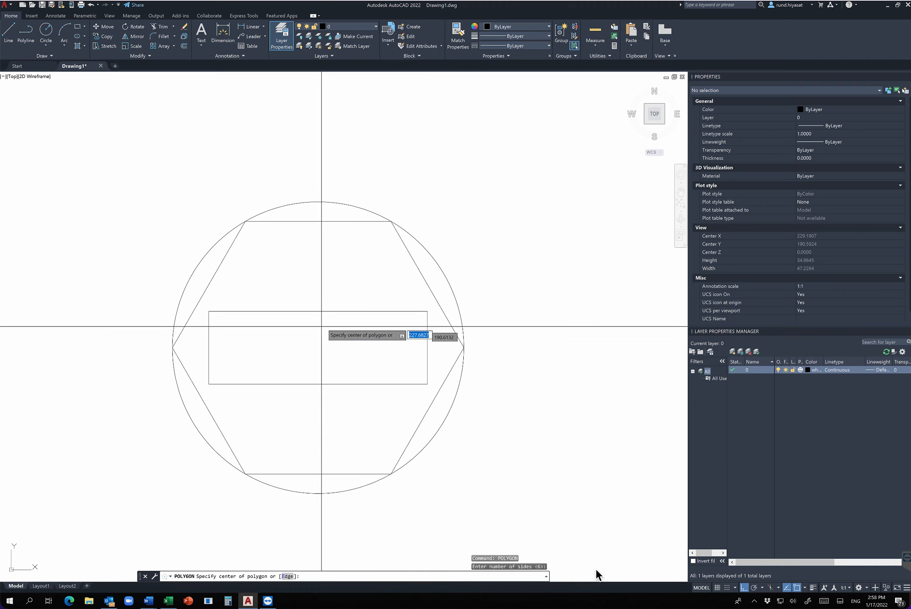
click(318, 347)
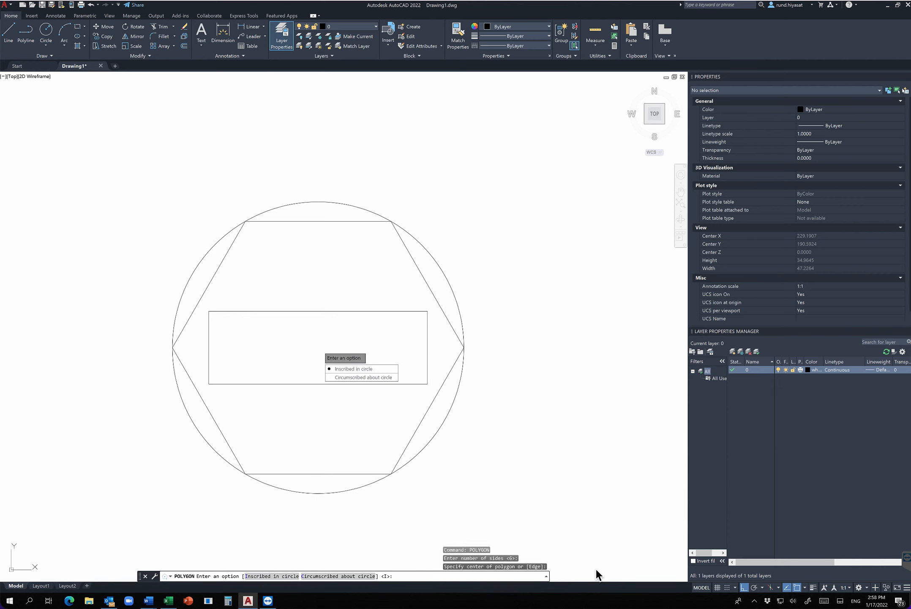
key(Down)
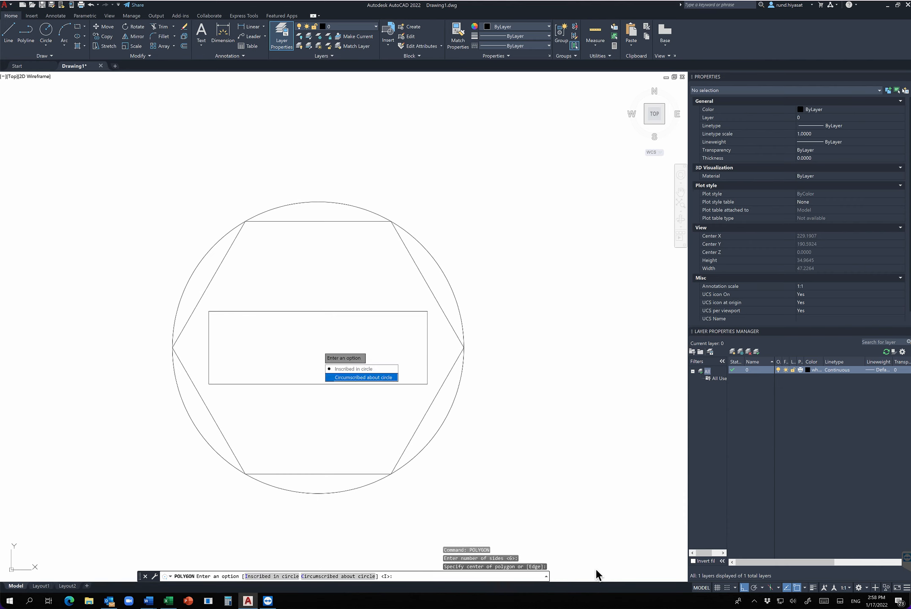
text(c)
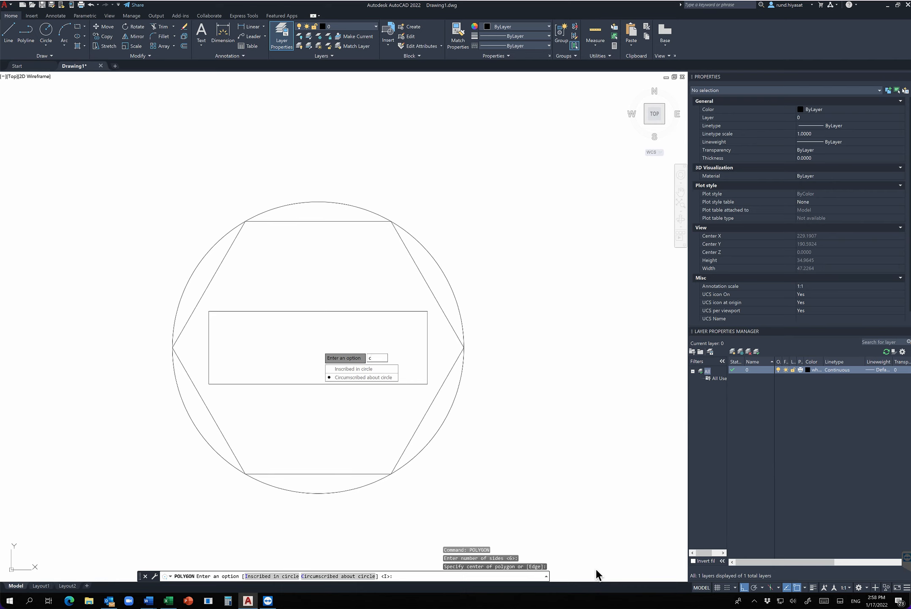
key(Return)
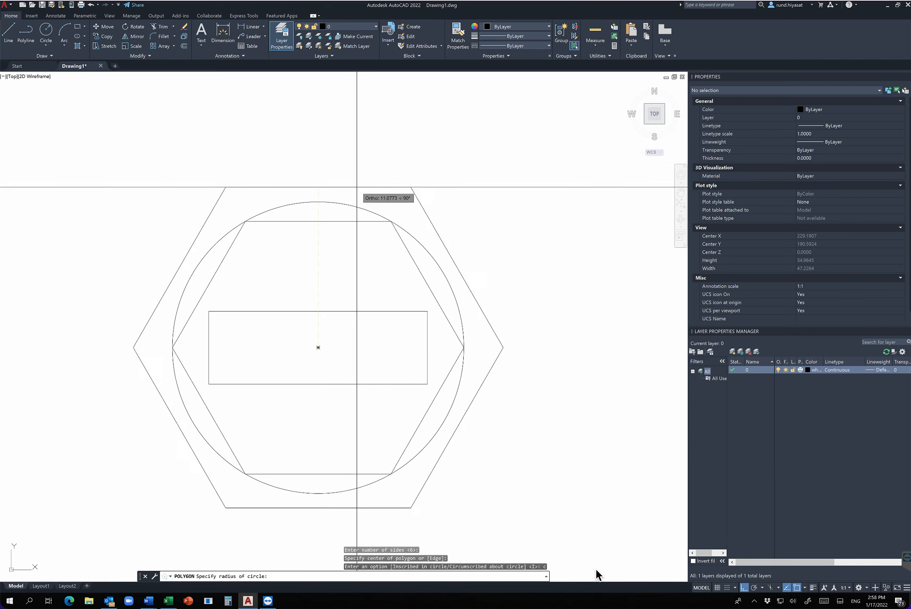
text(10)
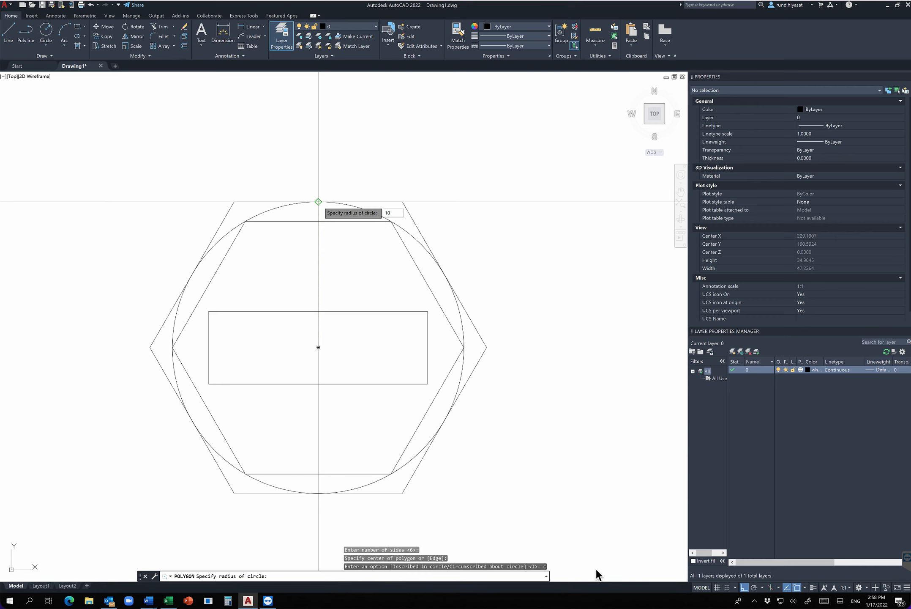
key(Return)
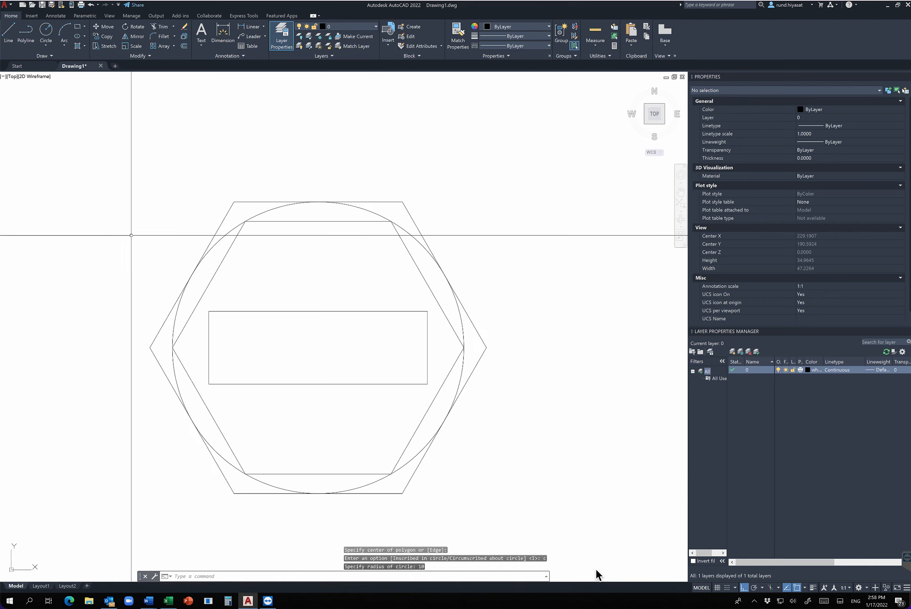
Highlight both hexagons and examine how the inscribed and circumscribed ones meet the circle between them.
click(231, 253)
click(212, 258)
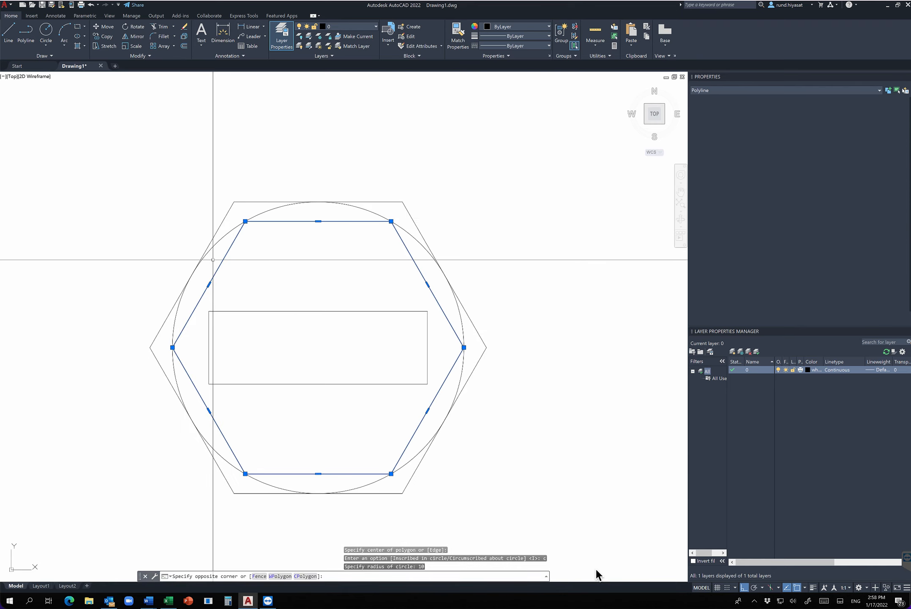
click(240, 207)
click(217, 190)
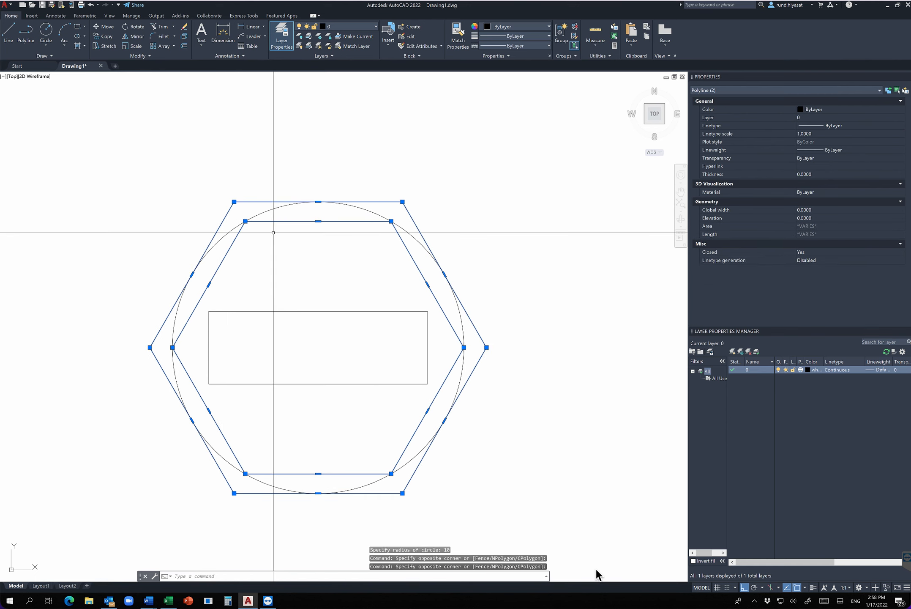
key(Escape)
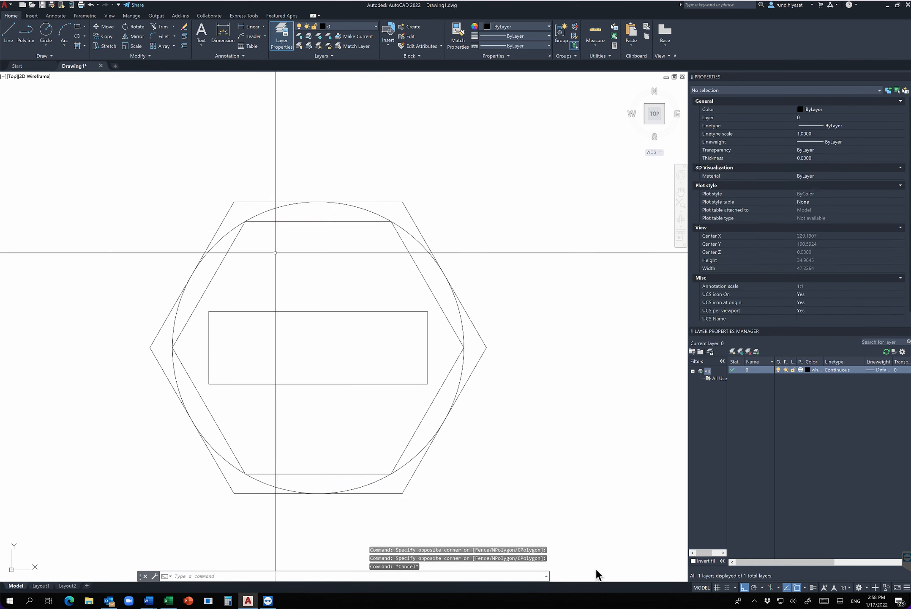
key(Escape)
key(Escape)
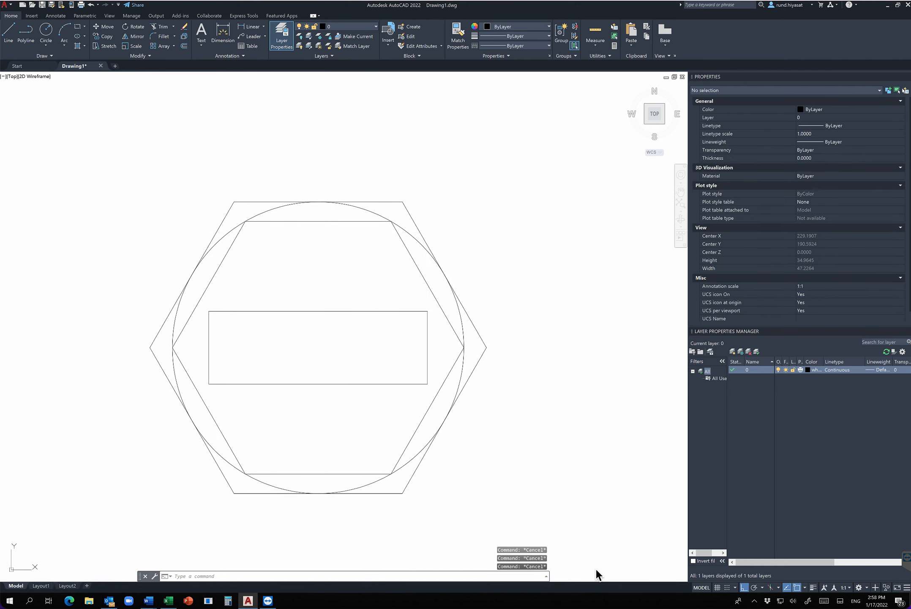
key(Delete)
key(Escape)
key(Escape)
scroll(282, 217, up, 2)
middle_drag(282, 217, 326, 244)
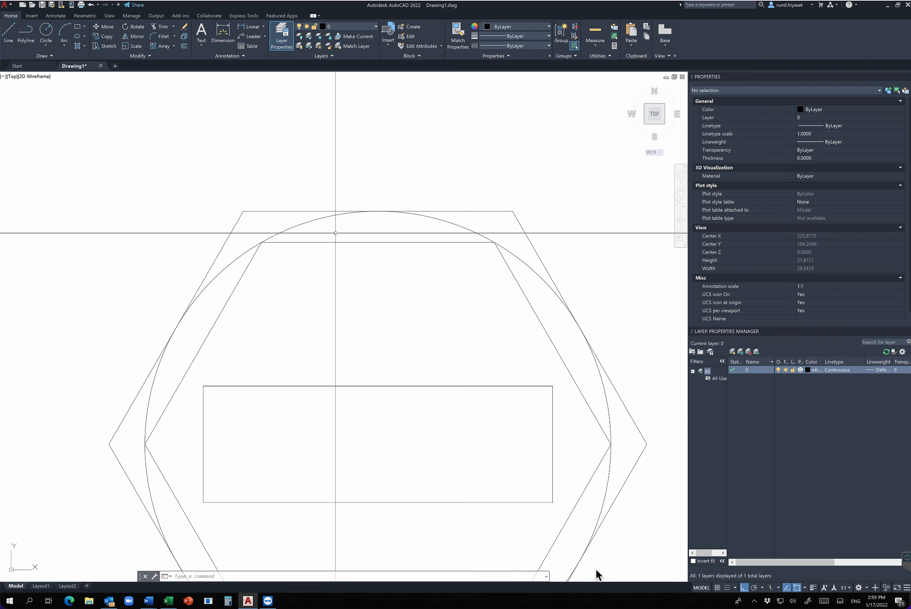
scroll(335, 233, down, 3)
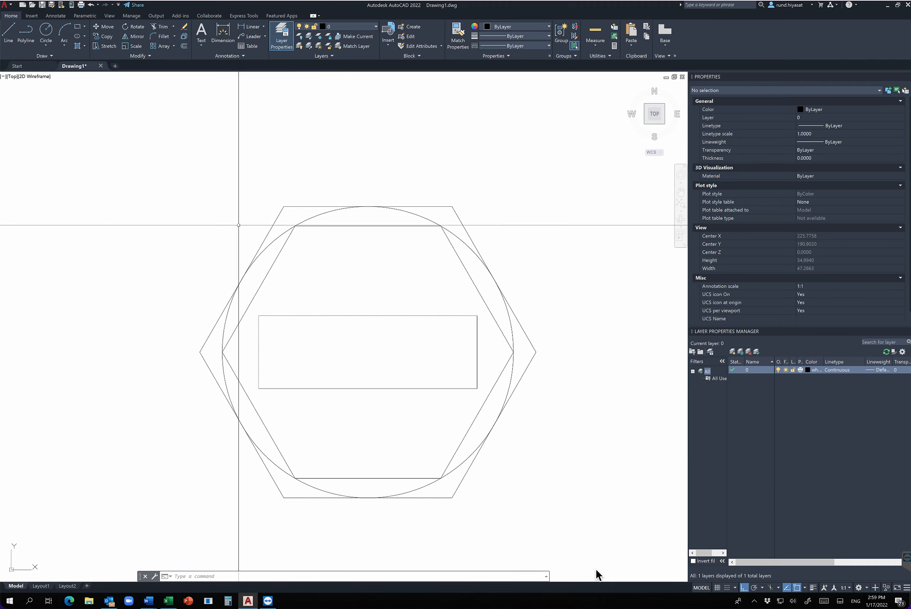
Hatch the area between the circle's upper arc and the inscribed hexagon's top side with the ANSI31 pattern.
text(h)
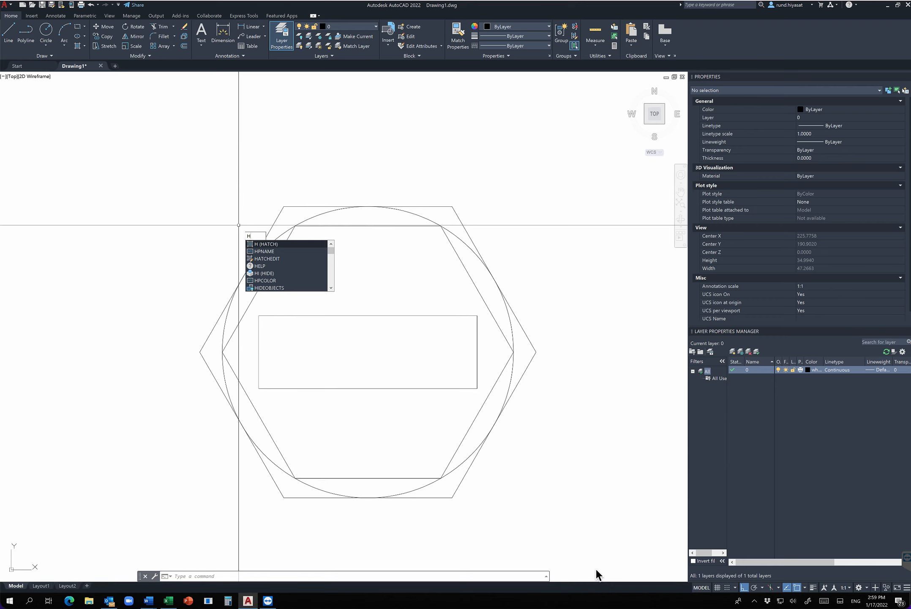
key(Return)
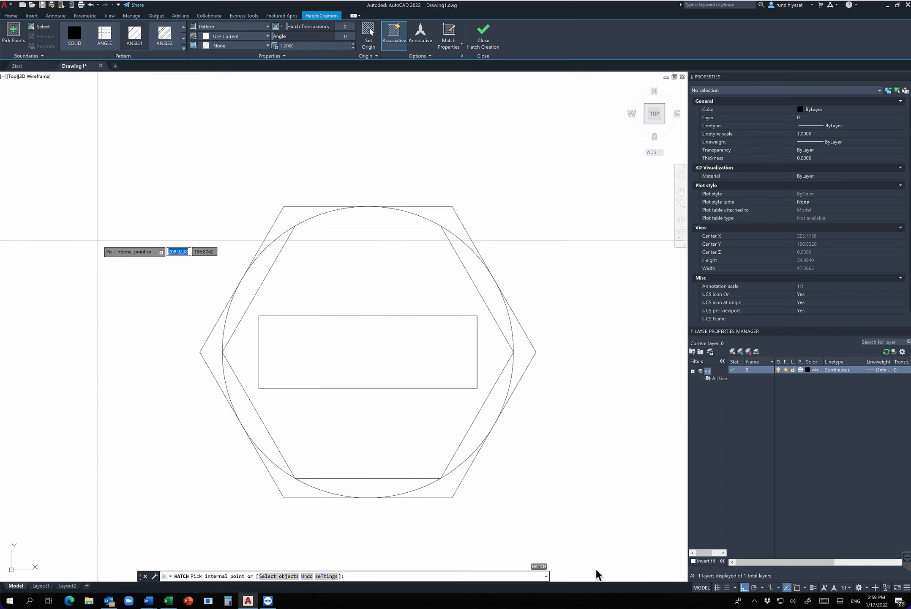
scroll(98, 241, down, 5)
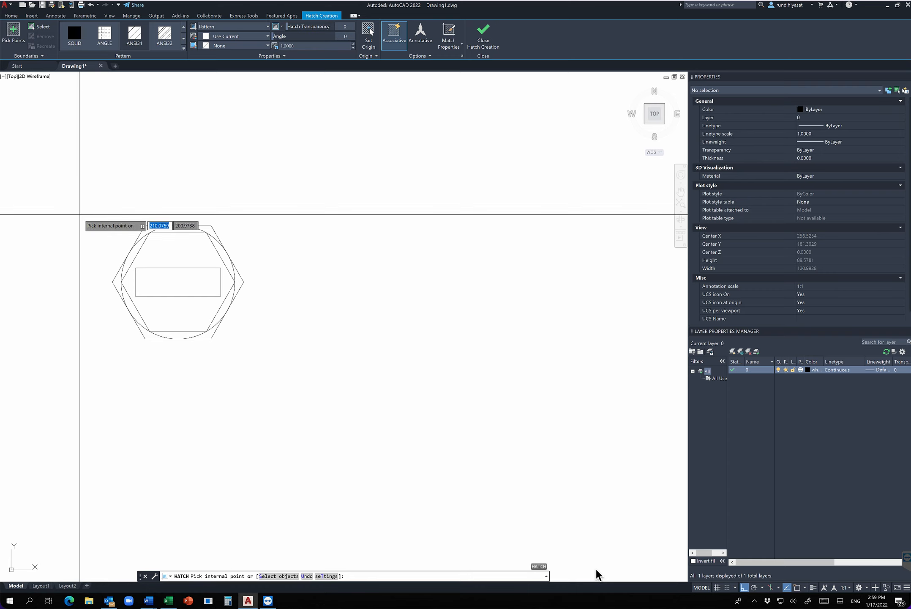
scroll(136, 236, up, 5)
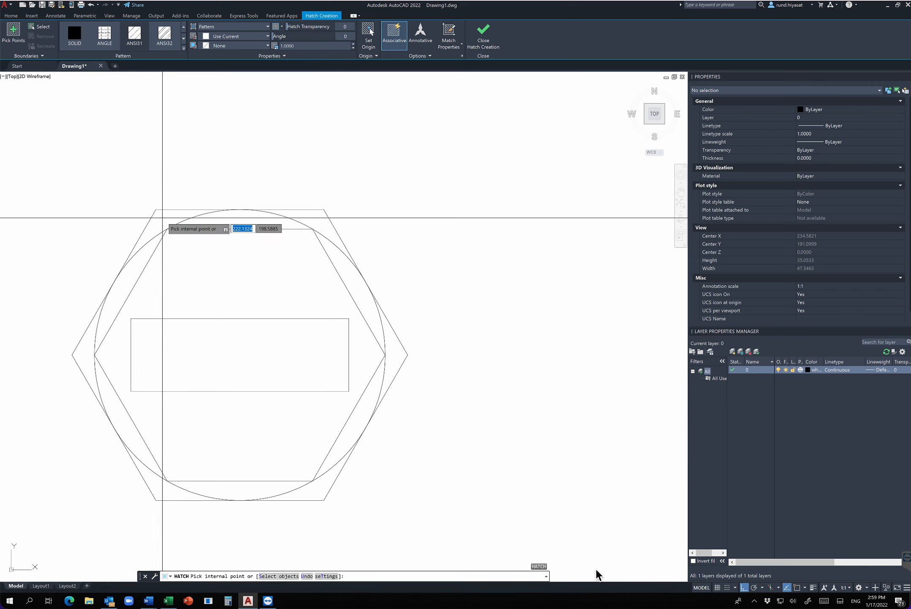
click(226, 219)
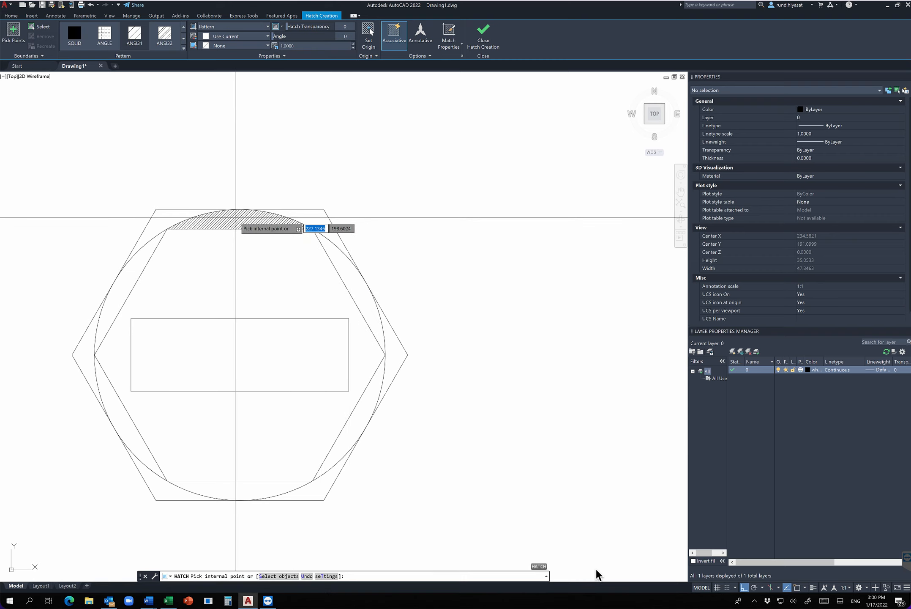
click(236, 217)
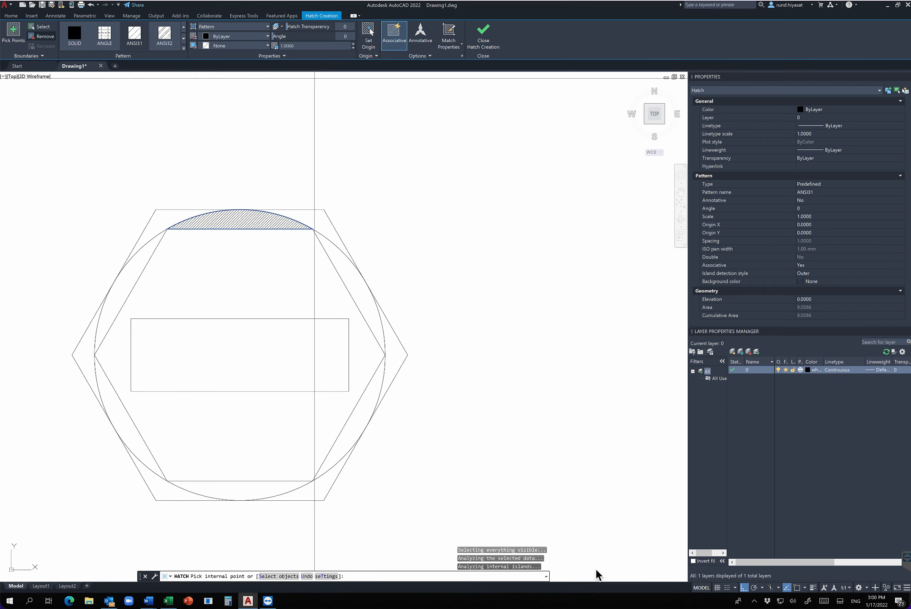
Restyle the hatch with purple colour 147,39,143, pattern ANSI32 and a 45-degree angle, trying a solid fill first.
click(74, 33)
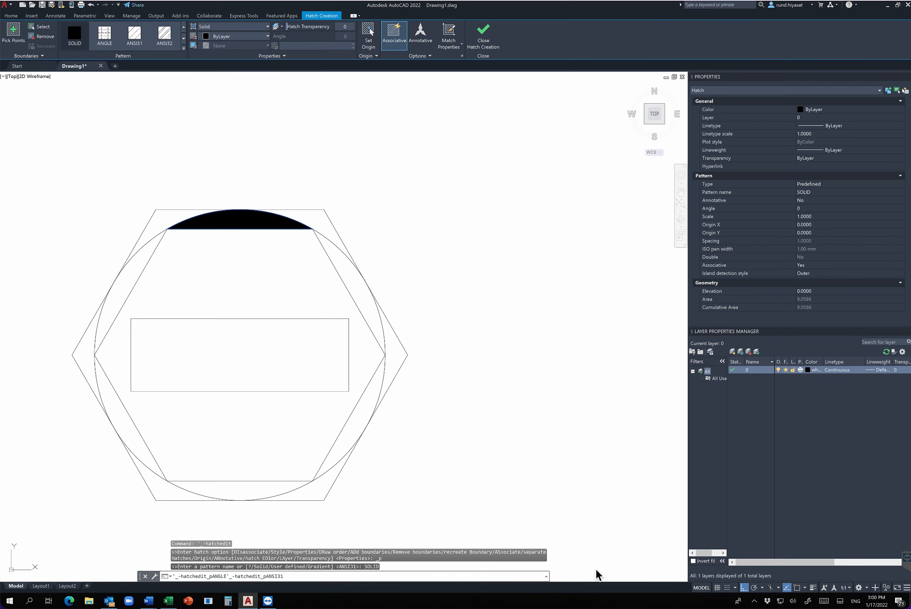
click(237, 37)
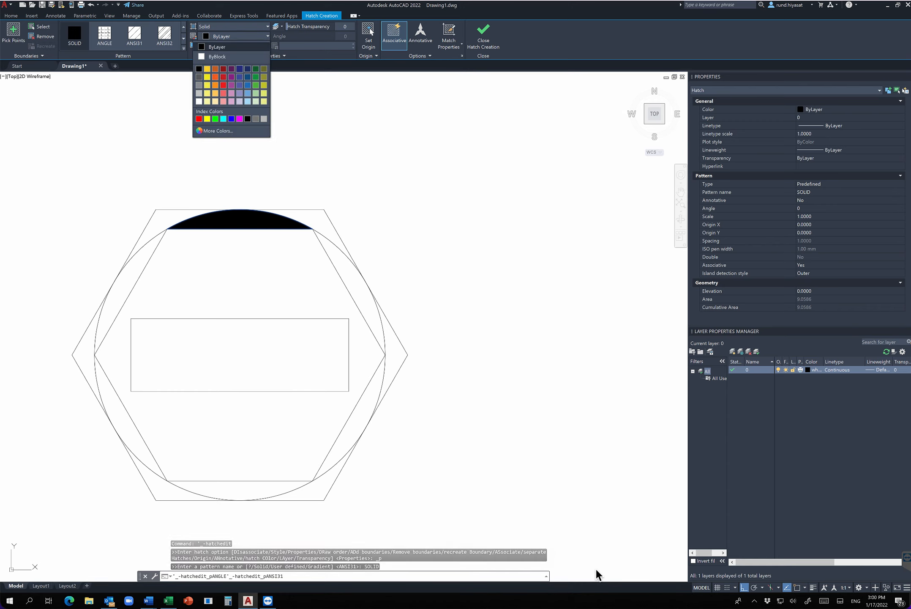
click(231, 77)
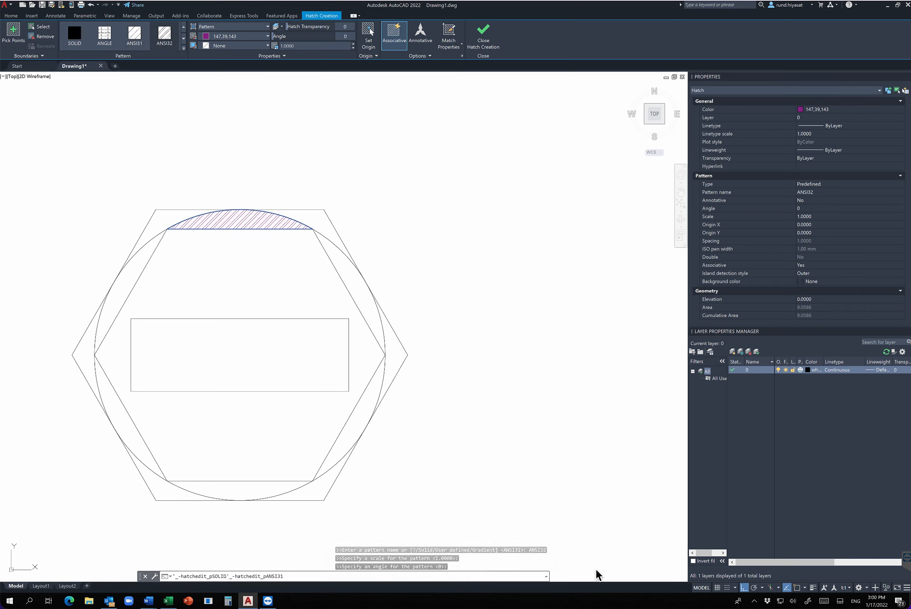
mouse_move(273, 37)
mouse_down()
mouse_move(319, 36)
mouse_move(280, 36)
mouse_up()
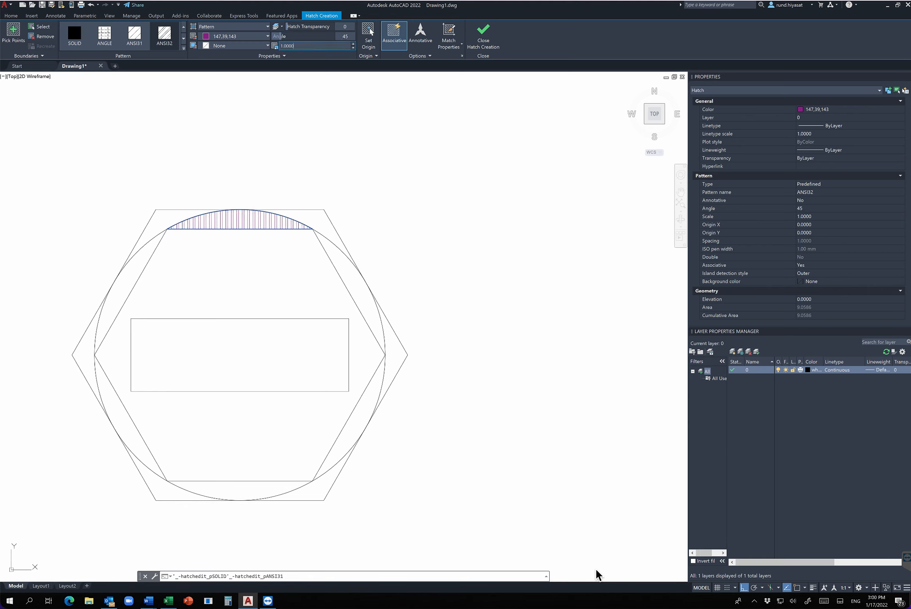
Try hatch scales of 2 and 4, settle on 3.5, and finish the hatch.
text(2)
key(Return)
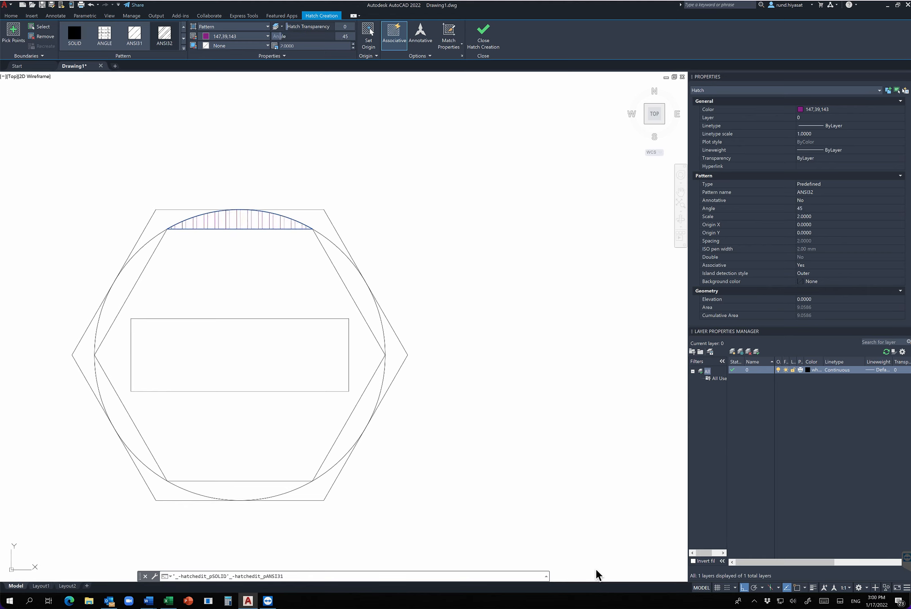
text(4)
key(Return)
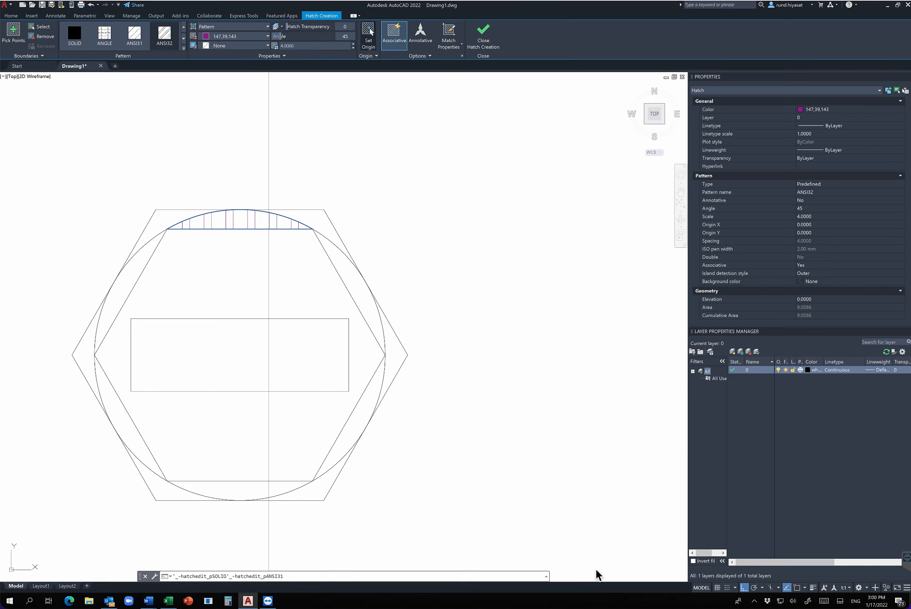
click(352, 48)
click(353, 48)
click(353, 47)
click(353, 47)
click(353, 48)
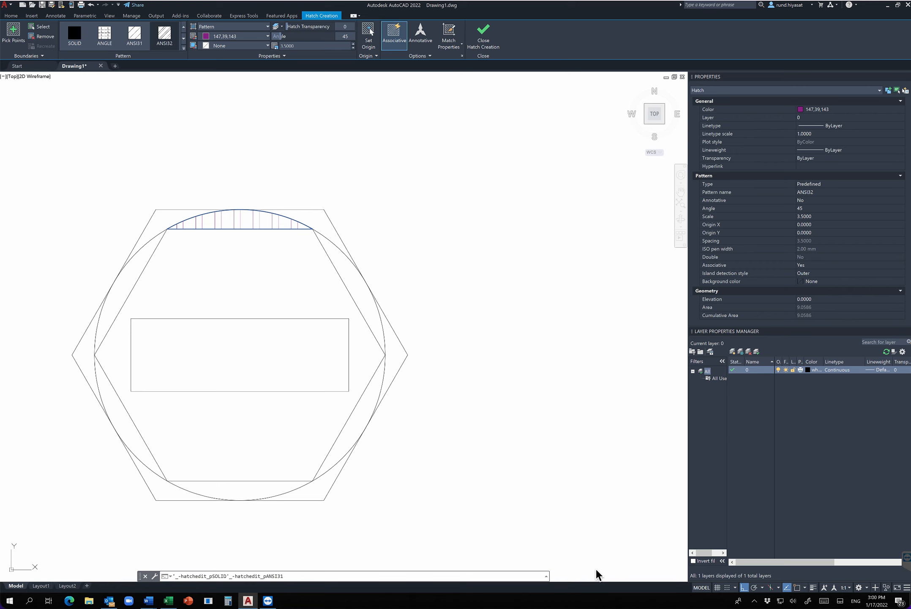
key(Escape)
key(Escape)
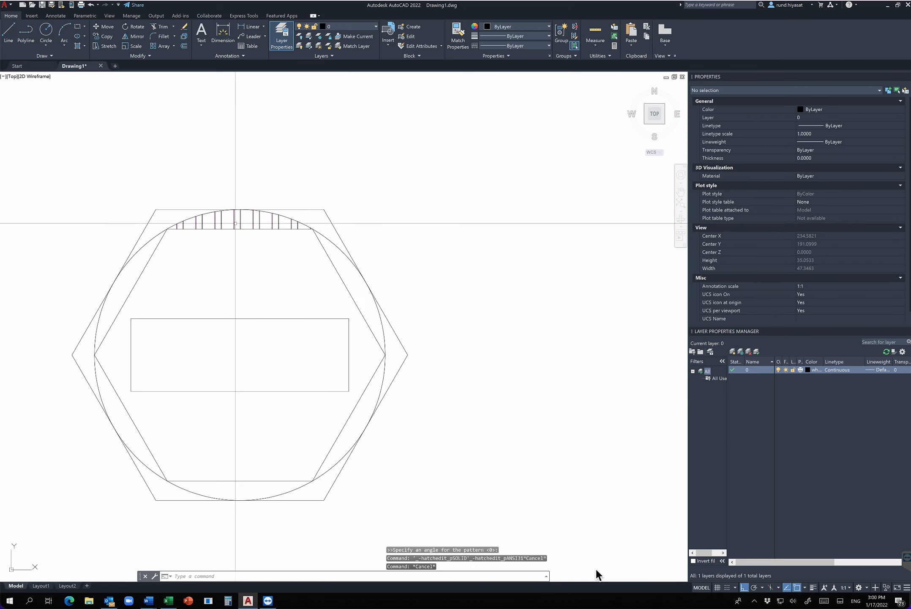
Select the hatch between the circle and the inscribed hexagon's top side as a single object and erase it.
click(235, 223)
click(361, 198)
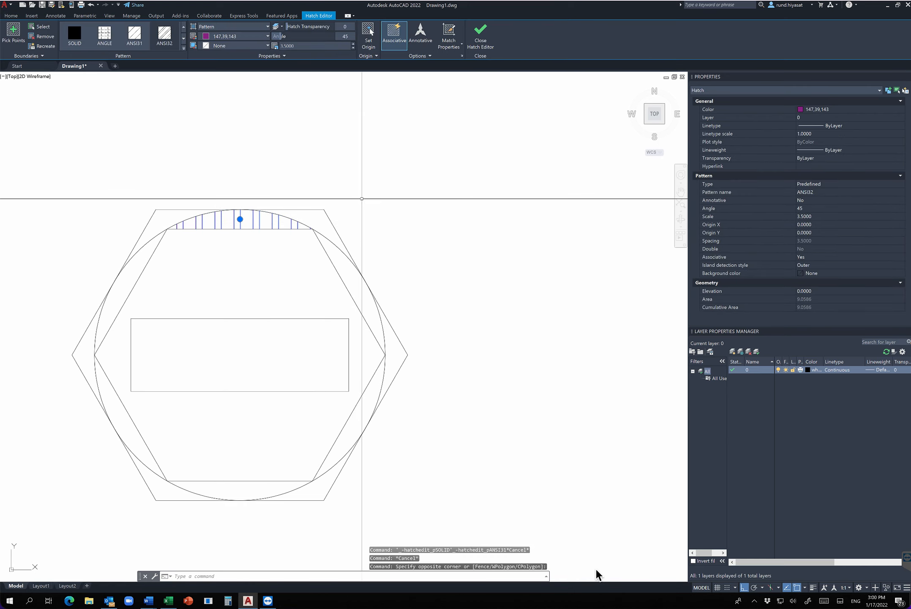
key(Escape)
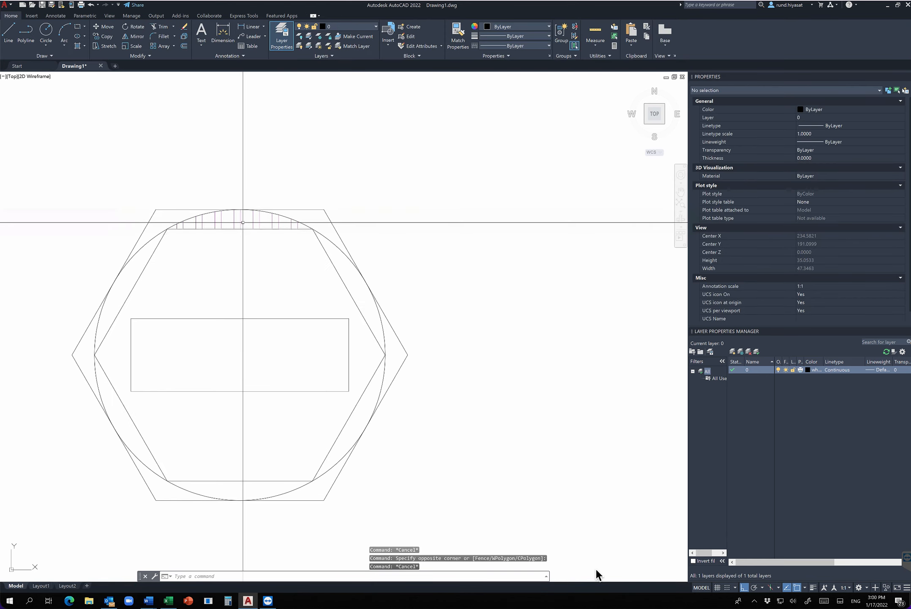
click(236, 220)
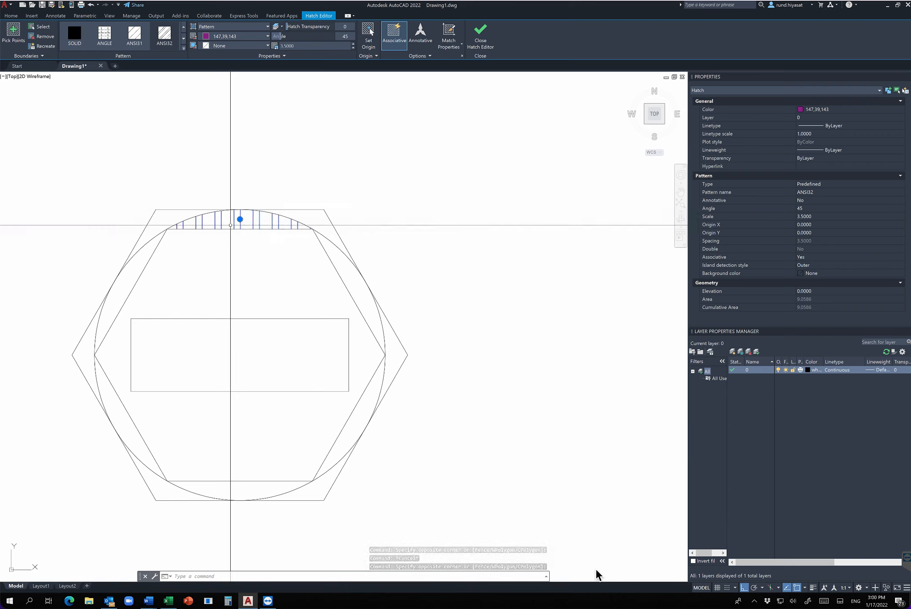
text(E)
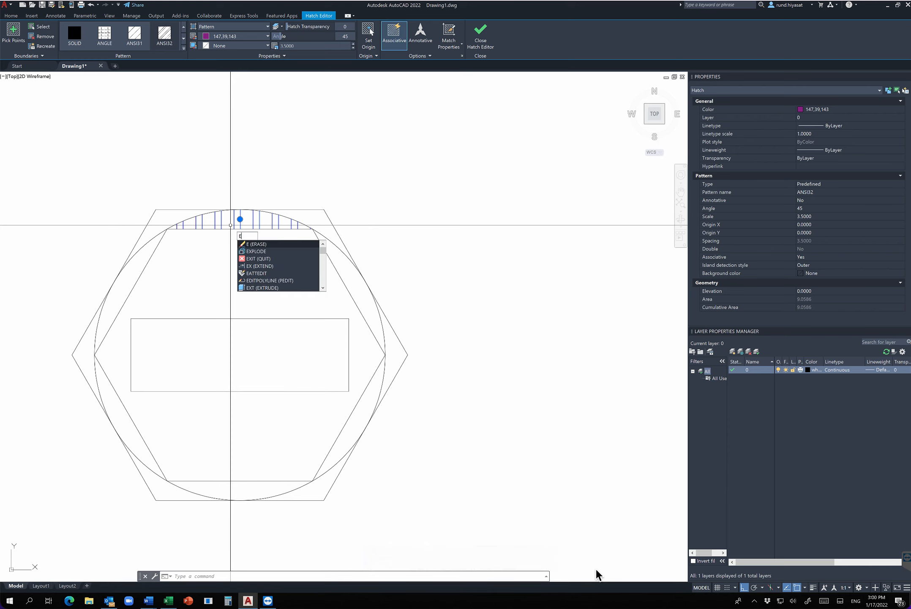
key(Return)
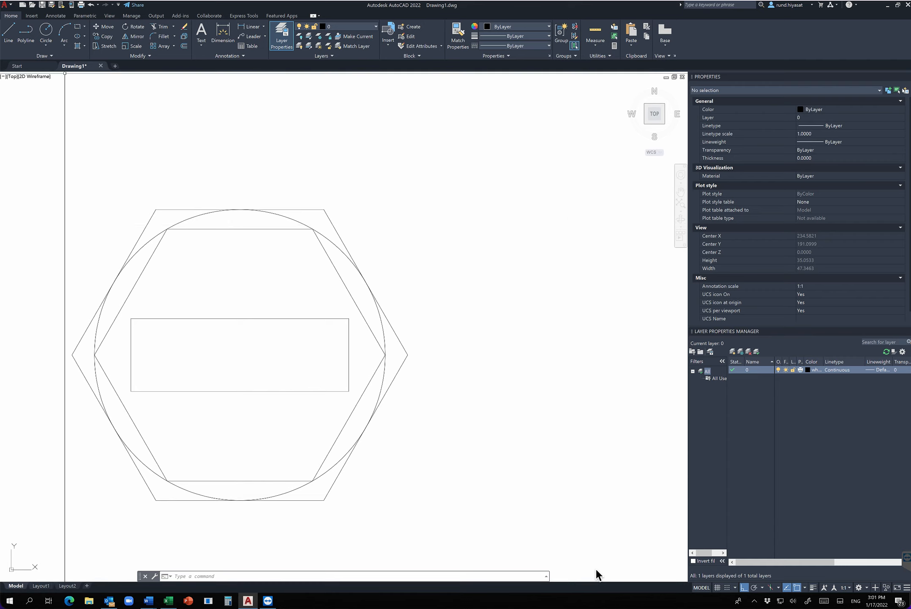
click(45, 56)
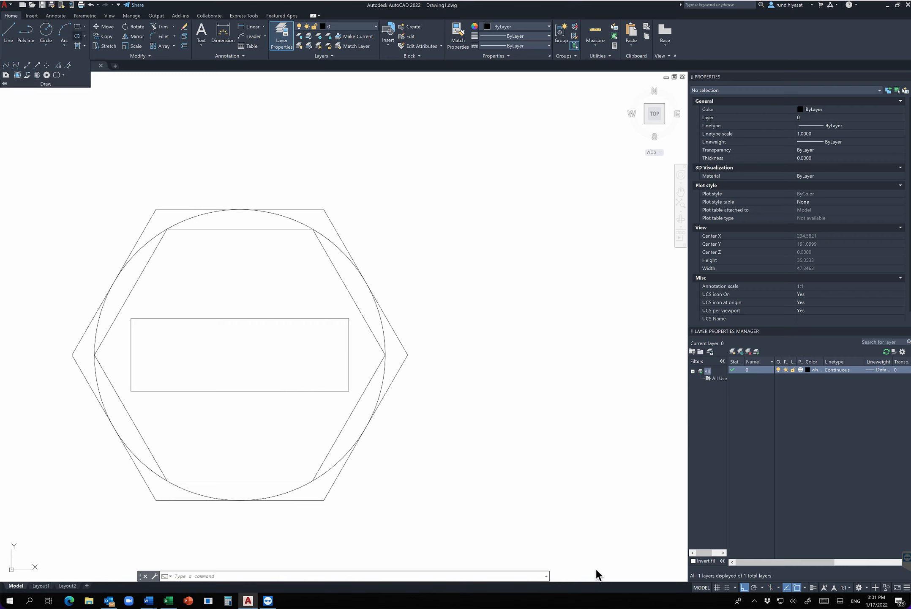
click(84, 36)
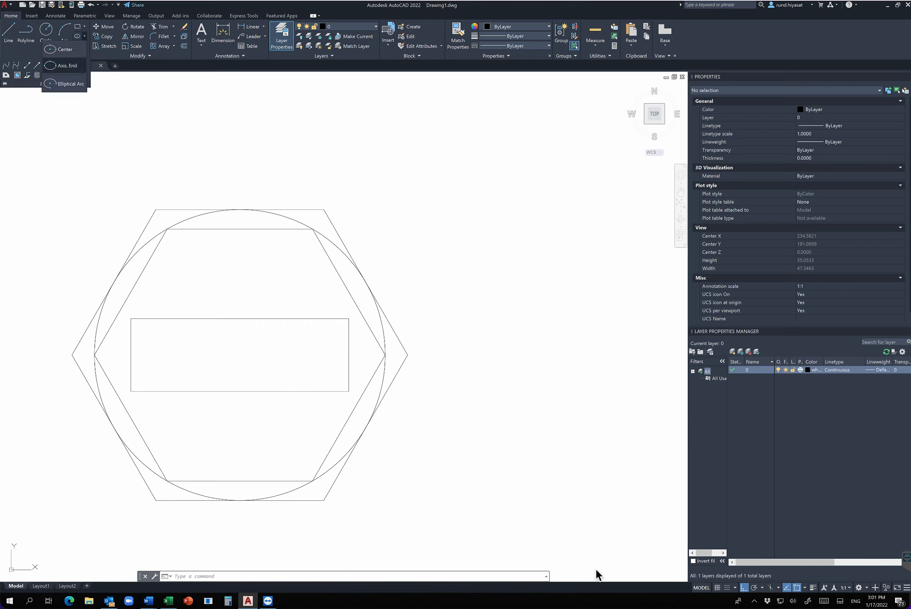
click(84, 36)
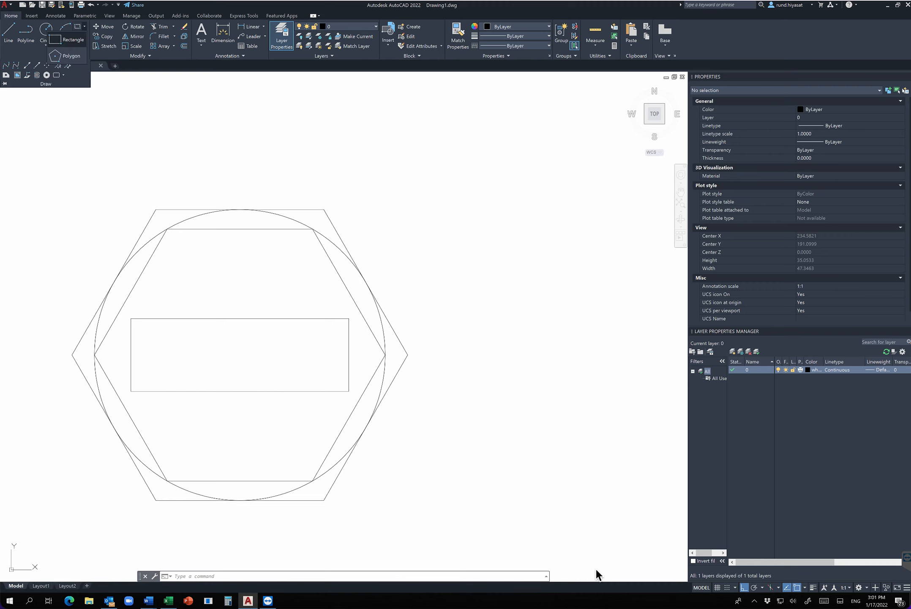